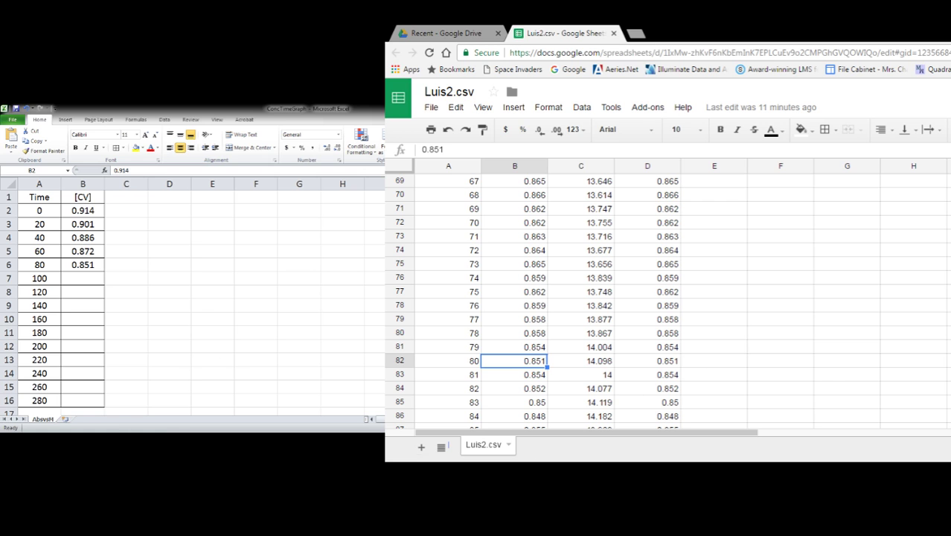
- Review the source time and absorbance readings, starting from time 0 and absorbance 0.914
{"action": "scroll", "coordinate": [499, 394], "scroll_direction": "up", "scroll_amount": 13}
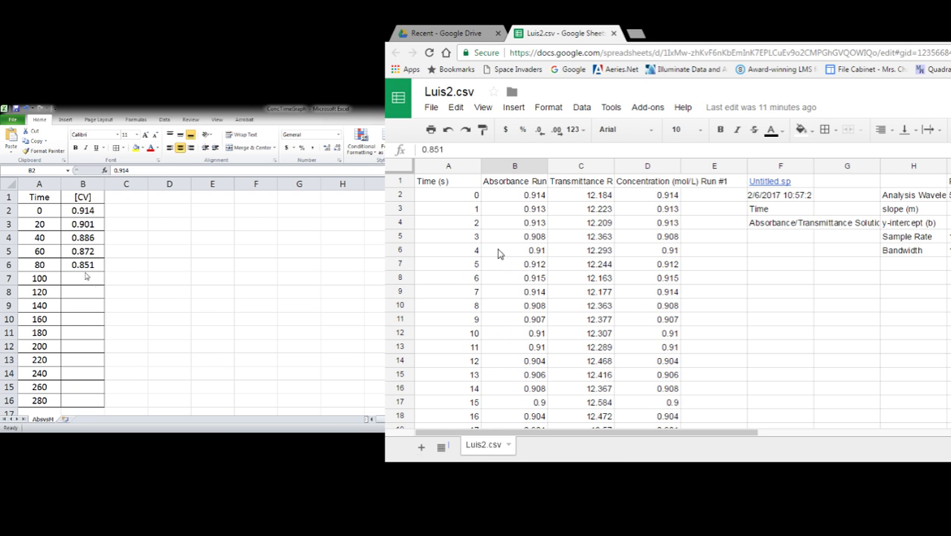
{"action": "left_click", "coordinate": [476, 195]}
{"action": "left_click", "coordinate": [504, 198]}
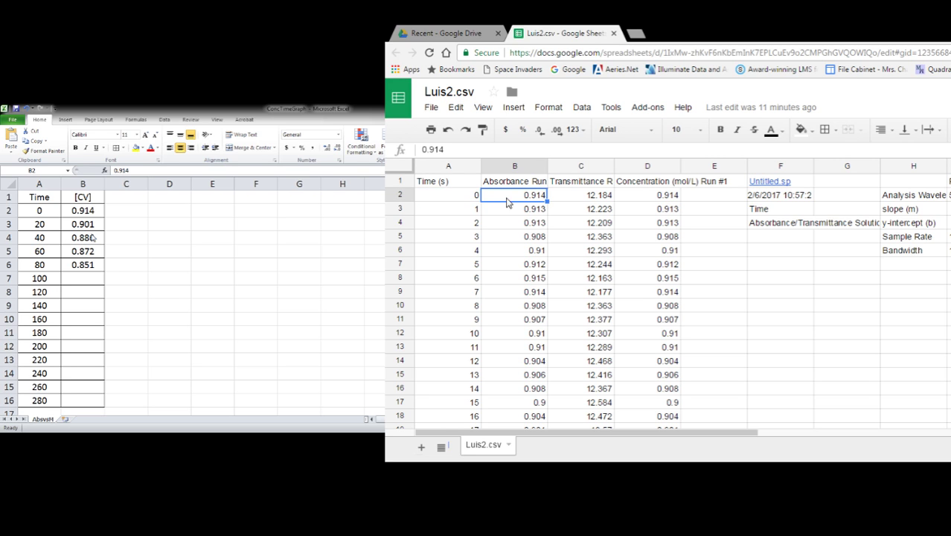
{"action": "left_click", "coordinate": [526, 210]}
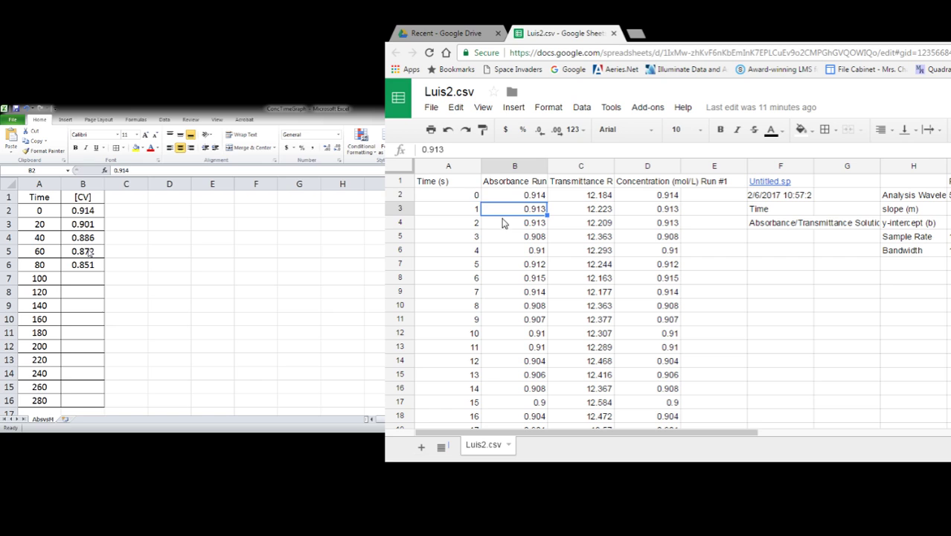
{"action": "left_click", "coordinate": [469, 212]}
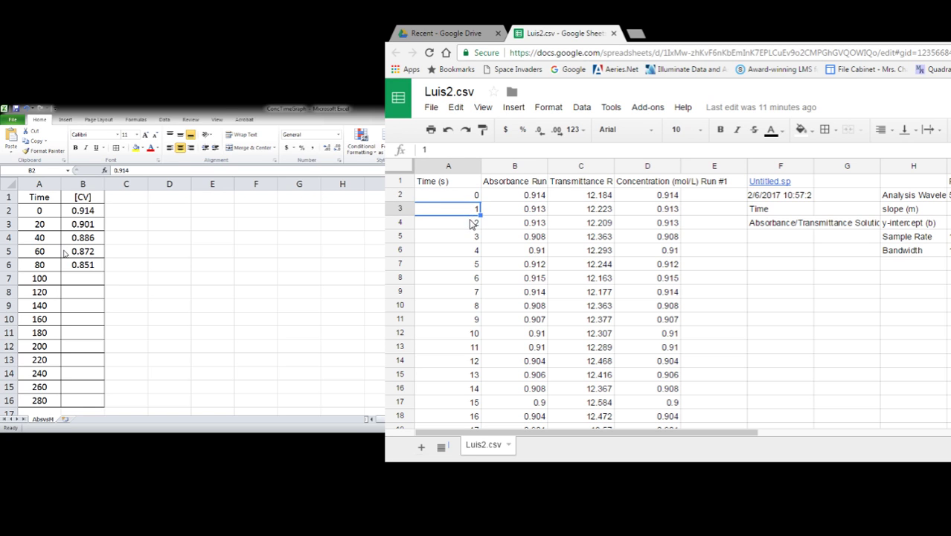
{"action": "left_click", "coordinate": [472, 223]}
{"action": "left_click", "coordinate": [477, 252]}
{"action": "left_click", "coordinate": [470, 293]}
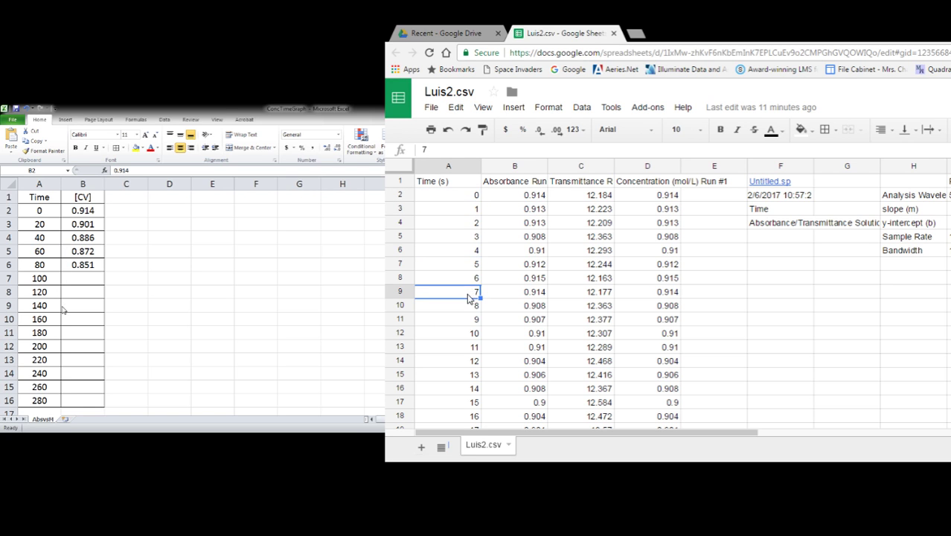
{"action": "left_click", "coordinate": [464, 306]}
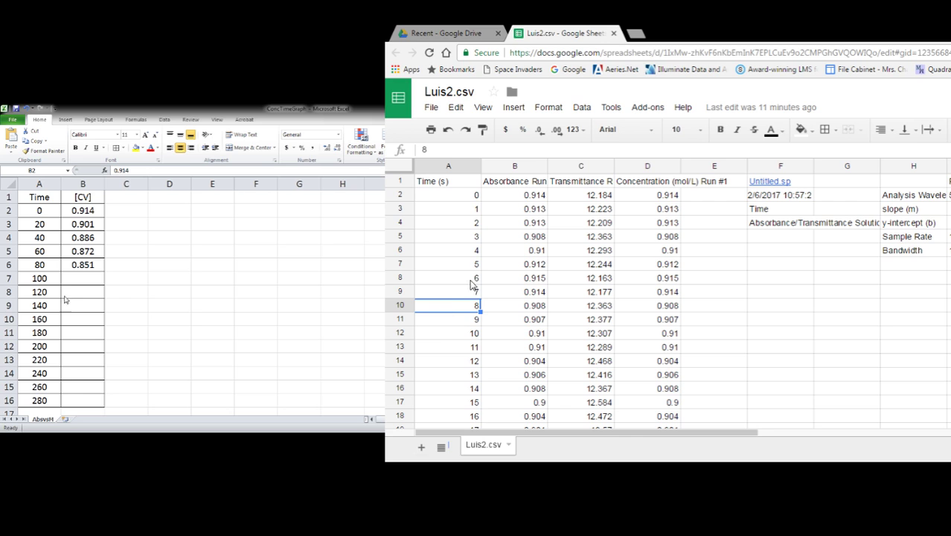
{"action": "left_click", "coordinate": [475, 196]}
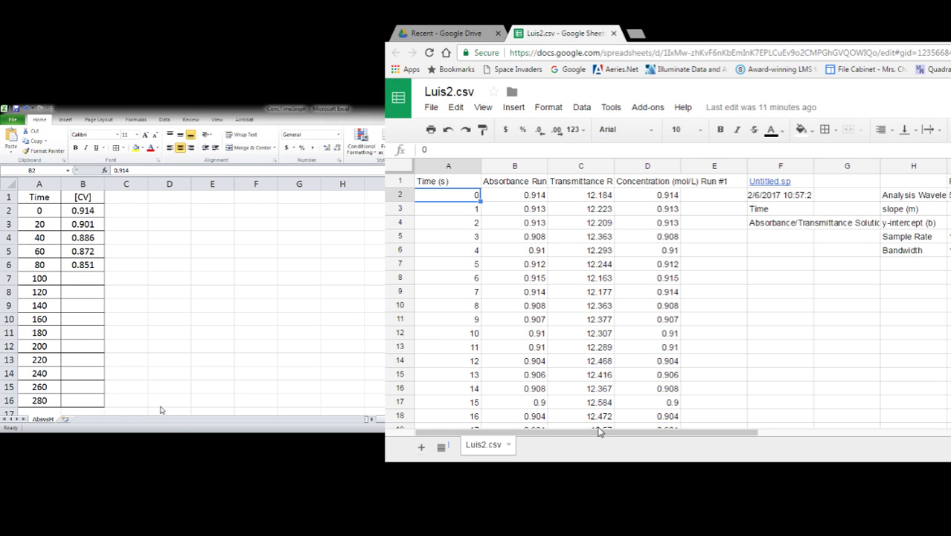
- Check the workbook's values 0.914 and 0.901 against the source readings at 0 and 20 seconds
{"action": "left_click", "coordinate": [82, 210]}
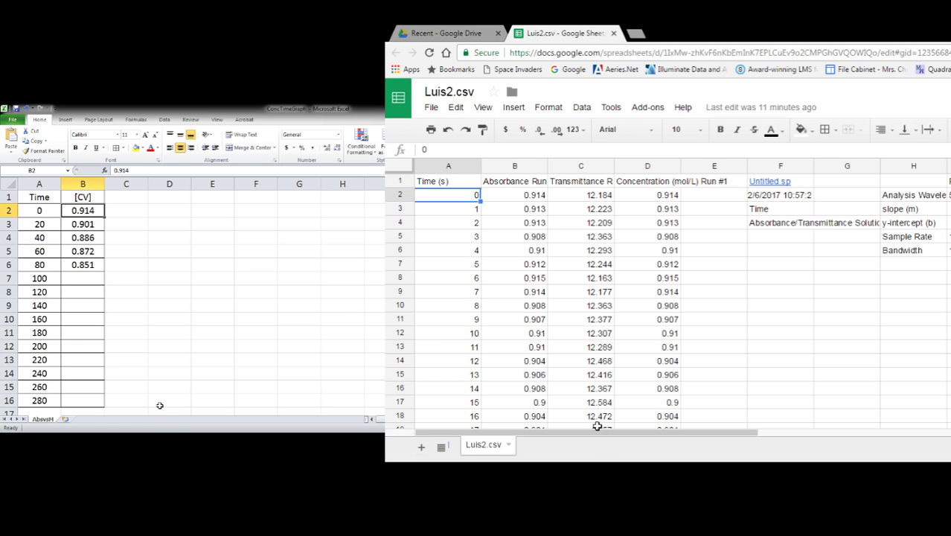
{"action": "left_click", "coordinate": [85, 224]}
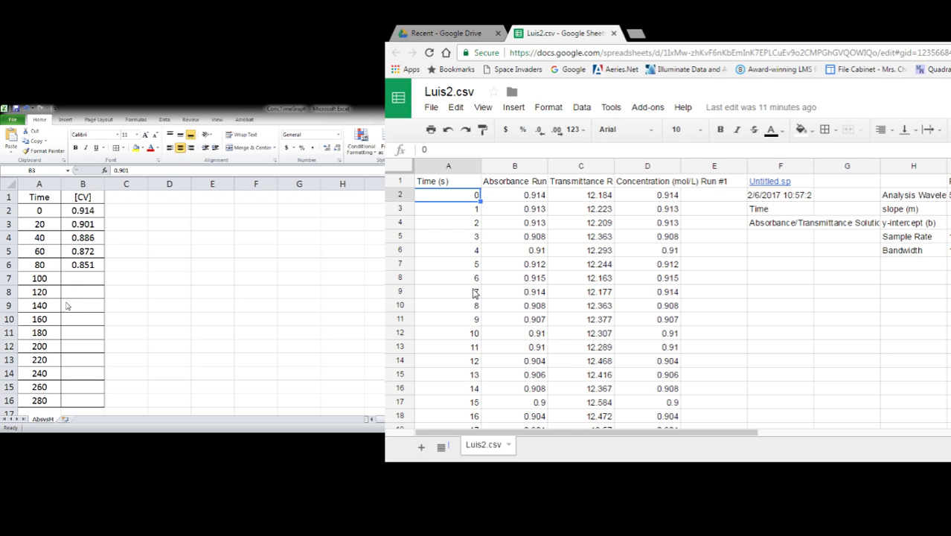
{"action": "left_click", "coordinate": [525, 196]}
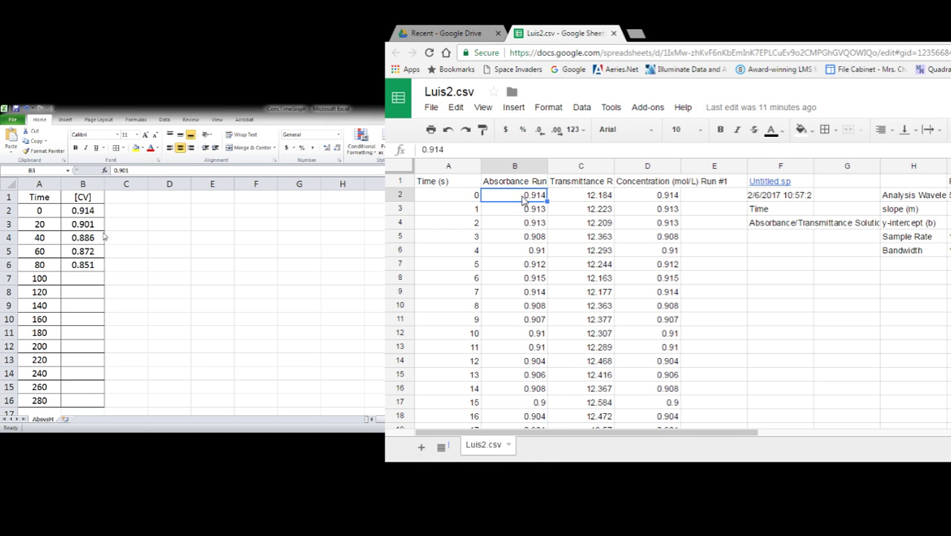
{"action": "scroll", "coordinate": [495, 292], "scroll_direction": "down", "scroll_amount": 2}
{"action": "left_click", "coordinate": [513, 380]}
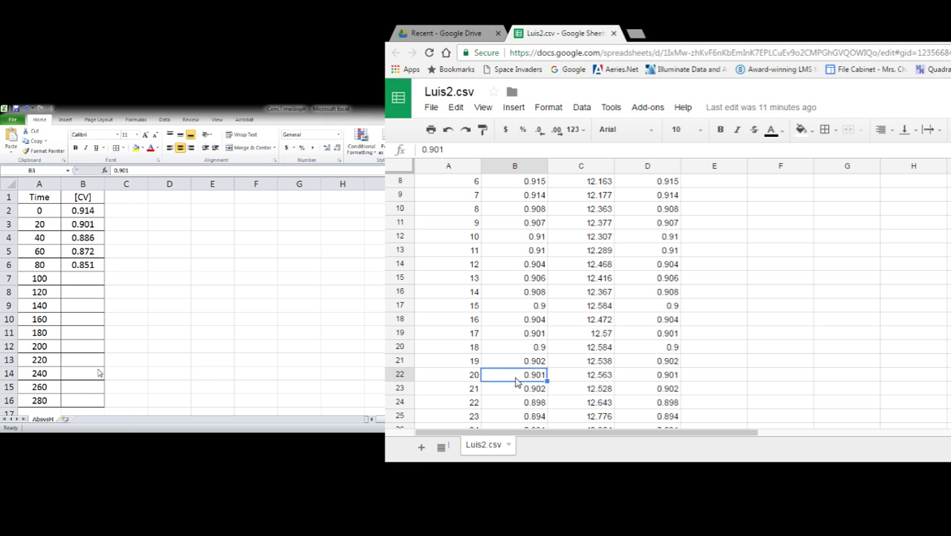
{"action": "left_click", "coordinate": [83, 224]}
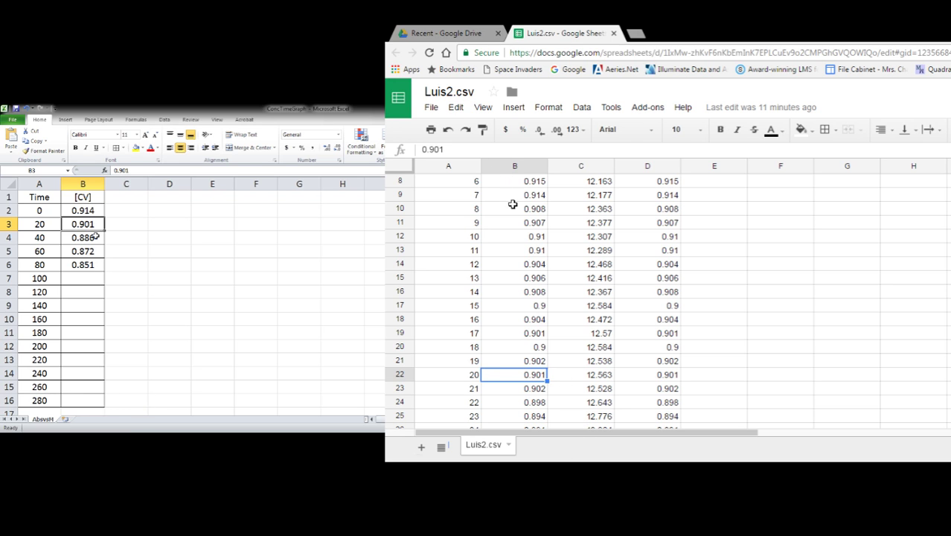
- Replace the [CV] heading in cell B1 with Abs
{"action": "double_click", "coordinate": [86, 196]}
{"action": "key", "text": "End"}
{"action": "key", "text": "shift+Home"}
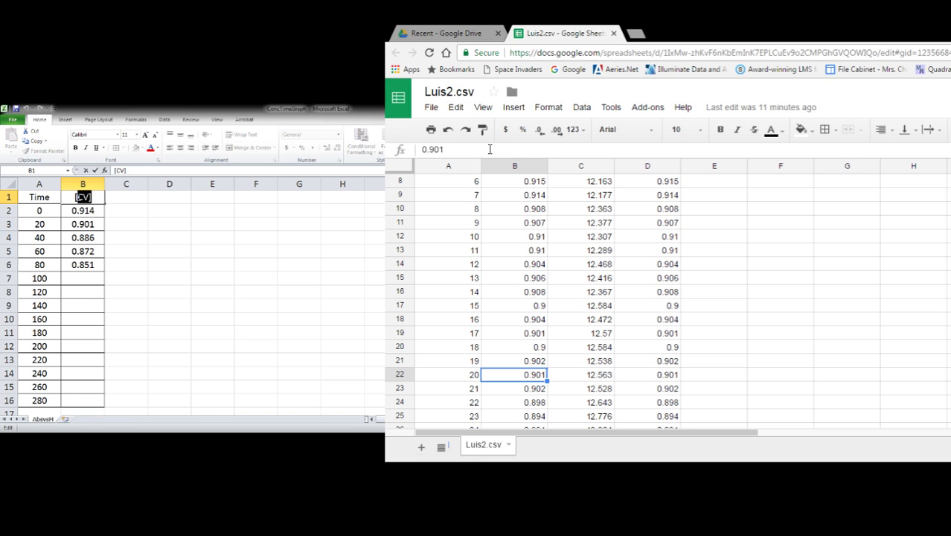
{"action": "type", "text": "Abs"}
{"action": "key", "text": "ctrl+Return"}
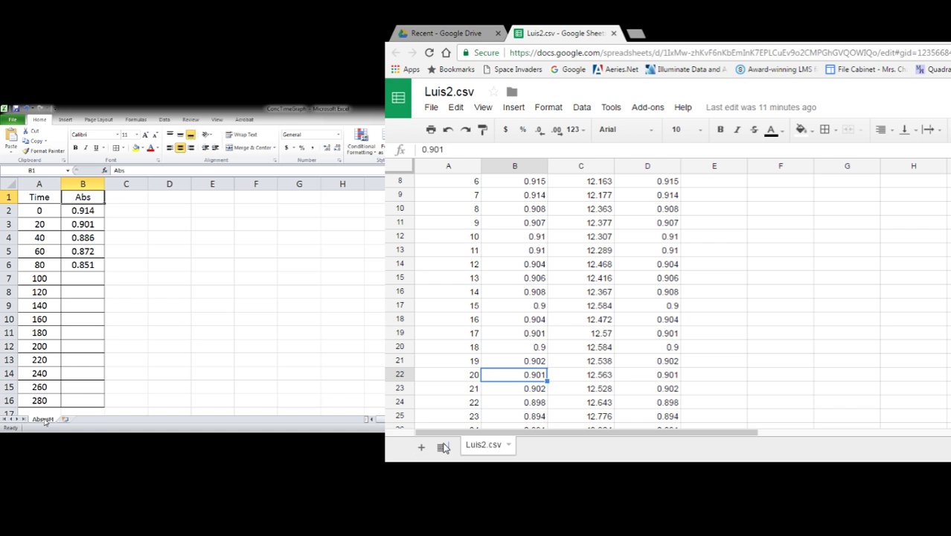
- Rename the worksheet tab to TimeVsAbs
{"action": "key", "text": "alt+h"}
{"action": "key", "text": "o"}
{"action": "key", "text": "r"}
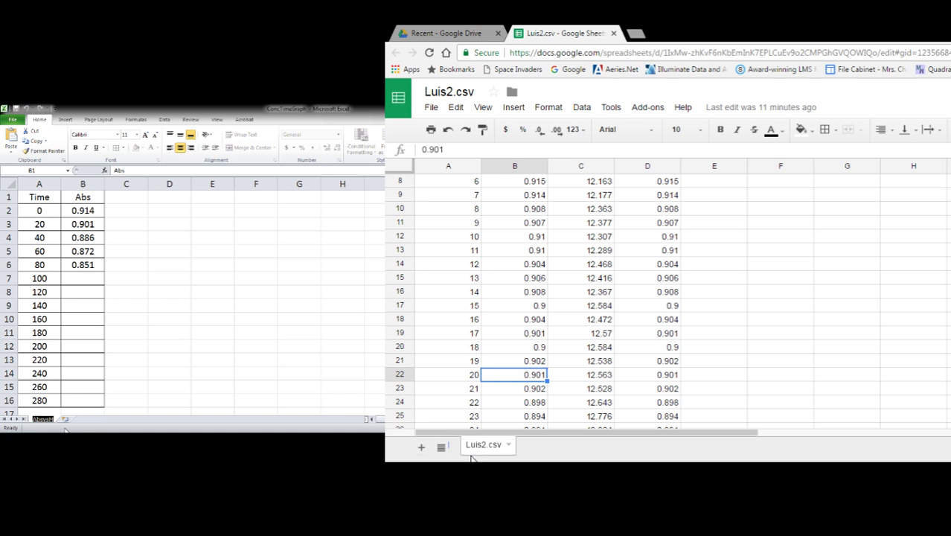
{"action": "type", "text": "1"}
{"action": "left_click", "coordinate": [78, 387]}
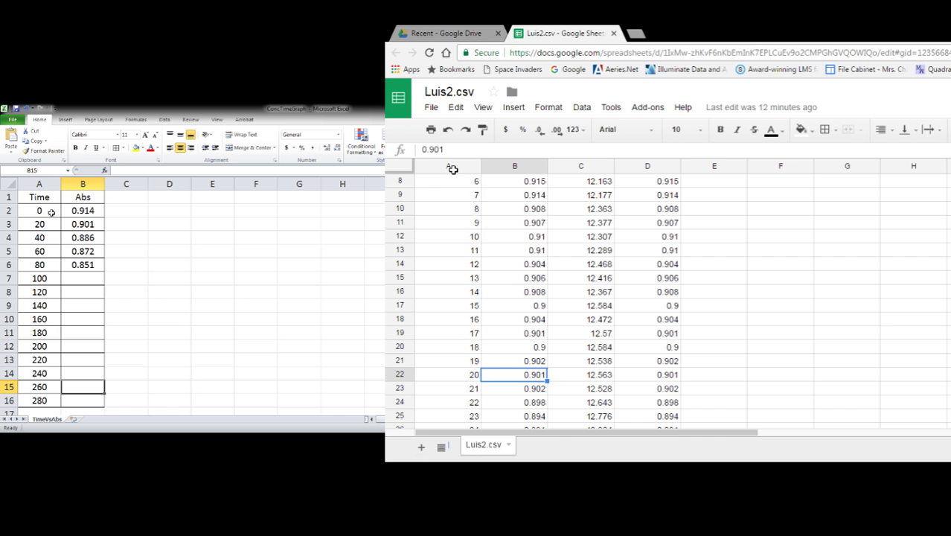
- Plot the five Time/Abs readings as a markers-only scatter chart beside the table
{"action": "left_click_drag", "start_coordinate": [47, 211], "coordinate": [75, 264]}
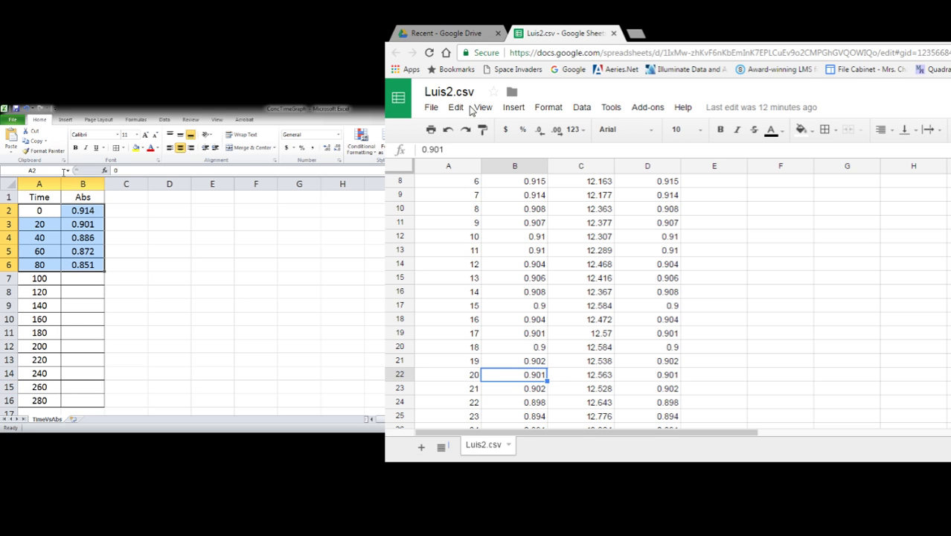
{"action": "left_click", "coordinate": [64, 121]}
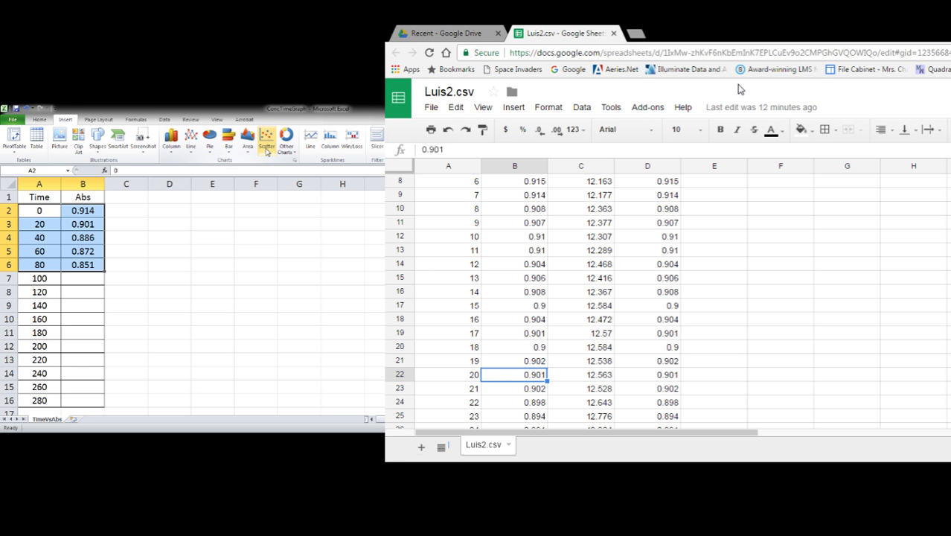
{"action": "left_click", "coordinate": [266, 149]}
{"action": "left_click", "coordinate": [273, 182]}
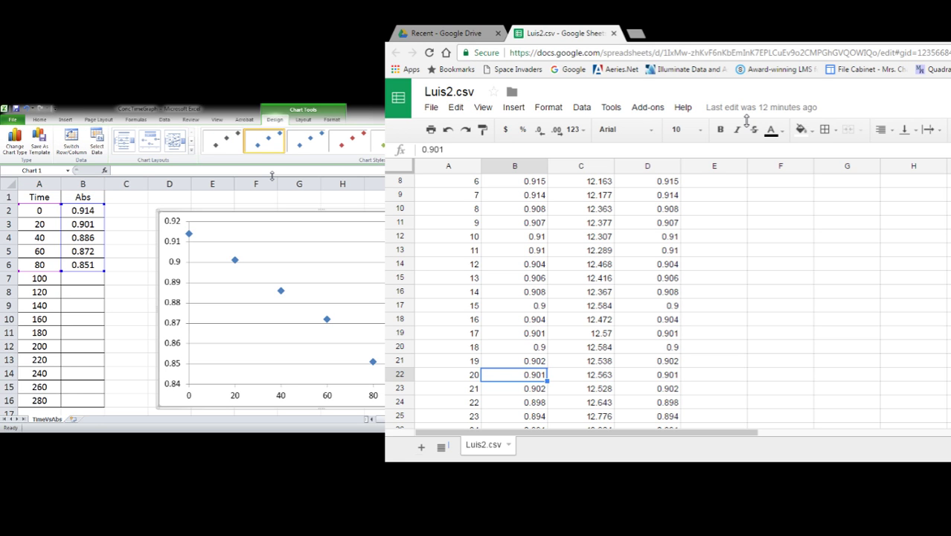
{"action": "left_click_drag", "start_coordinate": [279, 211], "coordinate": [241, 199]}
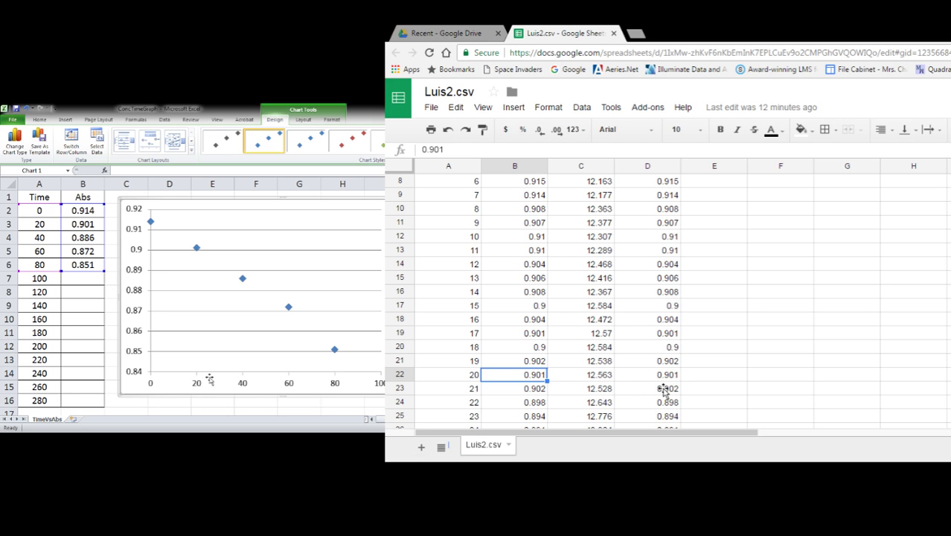
- Deselect the chart and return to the first time value, 0, in the table
{"action": "left_click", "coordinate": [40, 200]}
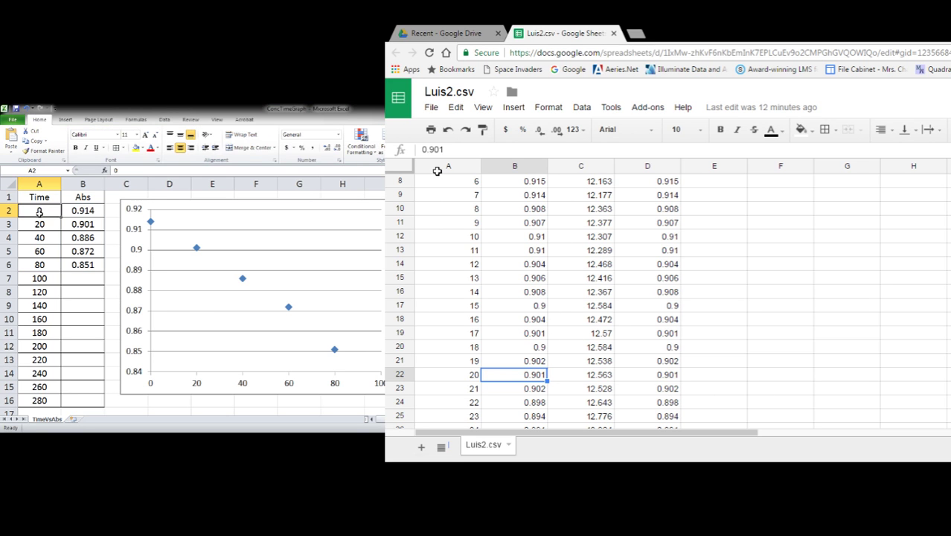
{"action": "left_click", "coordinate": [40, 212]}
{"action": "left_click", "coordinate": [43, 251]}
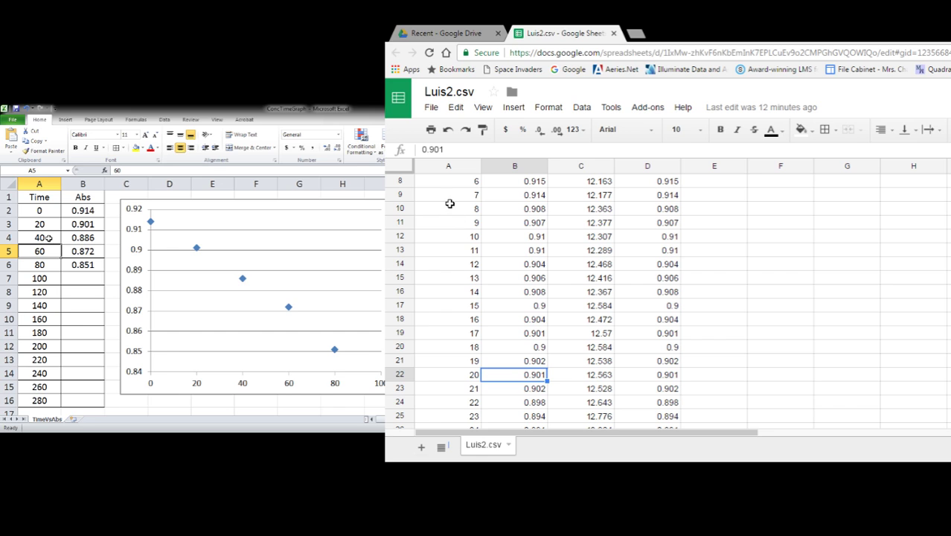
{"action": "left_click", "coordinate": [40, 211]}
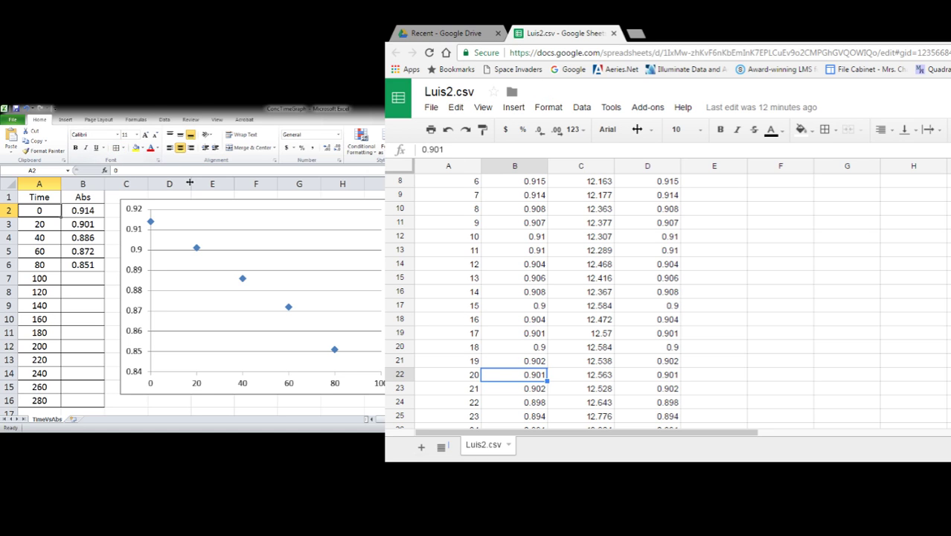
- Apply a chart layout with titles, legend and a trendline showing y = -0.0008x + 0.9158, R² = 0.9916
{"action": "left_click", "coordinate": [186, 209]}
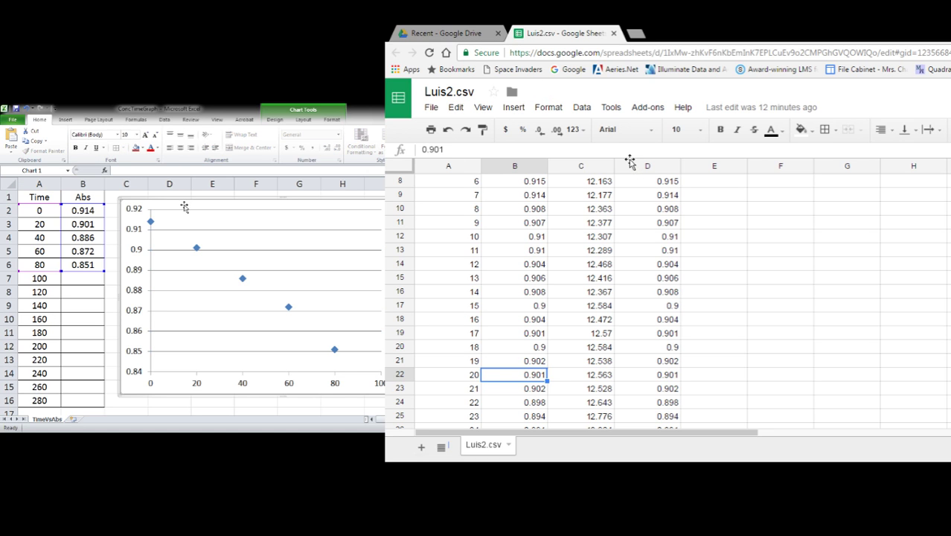
{"action": "left_click", "coordinate": [276, 120]}
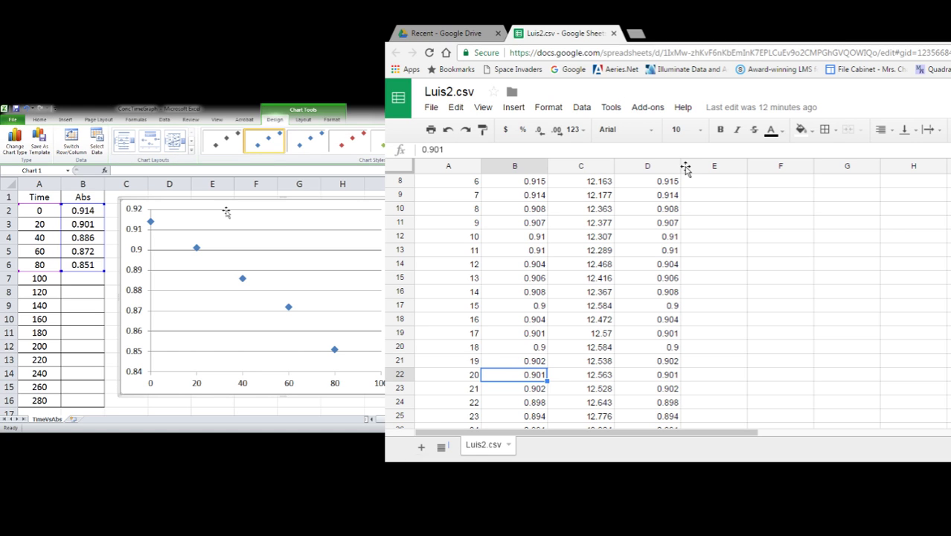
{"action": "left_click", "coordinate": [190, 154]}
{"action": "left_click", "coordinate": [176, 185]}
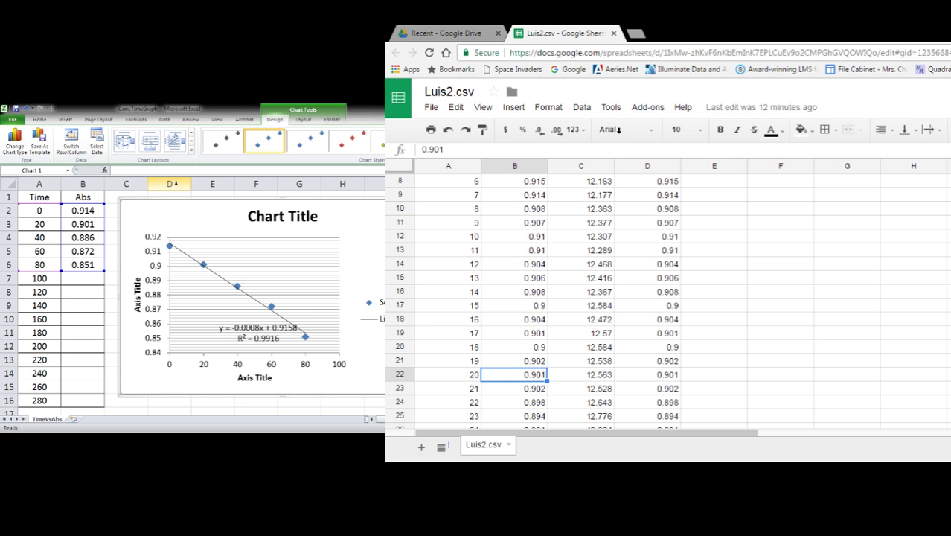
- Add a new worksheet and paste a copy of the Time/Abs table into it
{"action": "left_click", "coordinate": [74, 421]}
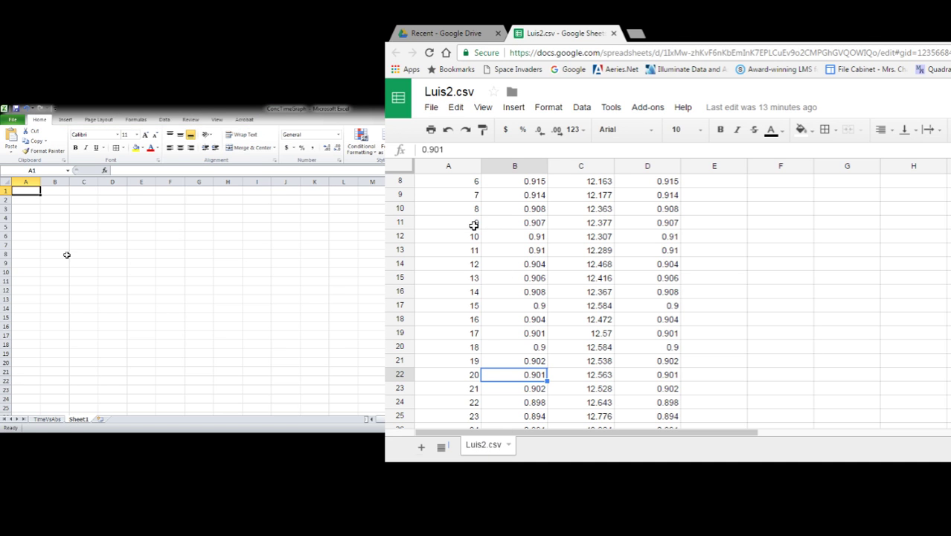
{"action": "left_click", "coordinate": [56, 421]}
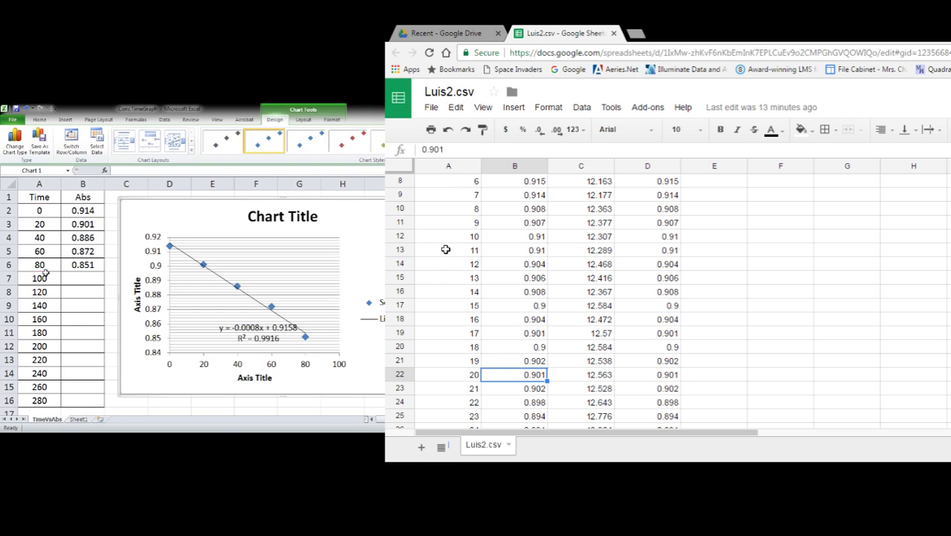
{"action": "left_click_drag", "start_coordinate": [39, 197], "coordinate": [82, 400]}
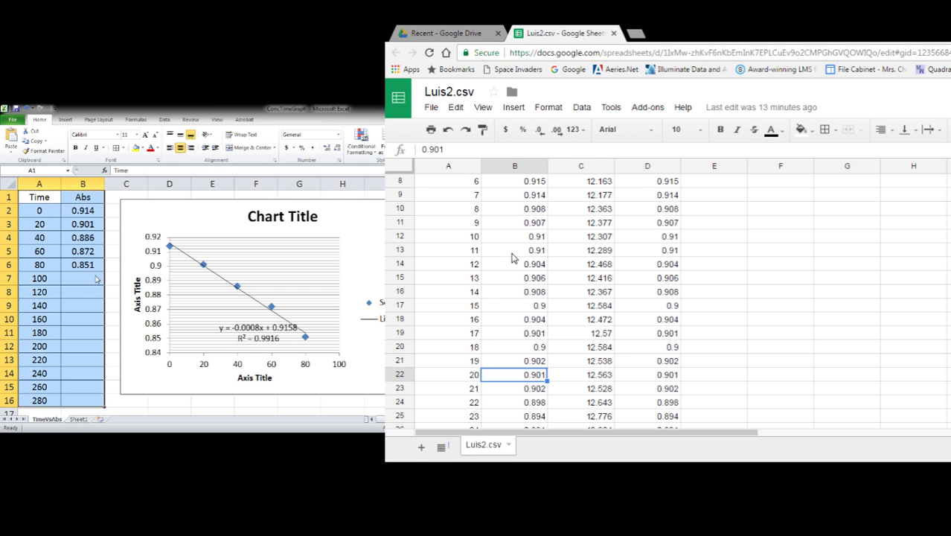
{"action": "key", "text": "ctrl+c"}
{"action": "left_click", "coordinate": [79, 419]}
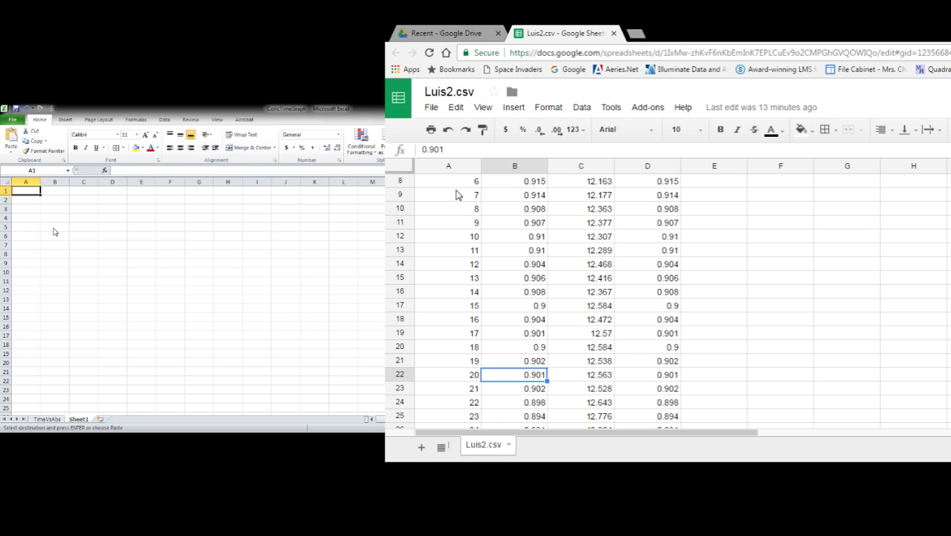
{"action": "key", "text": "ctrl+v"}
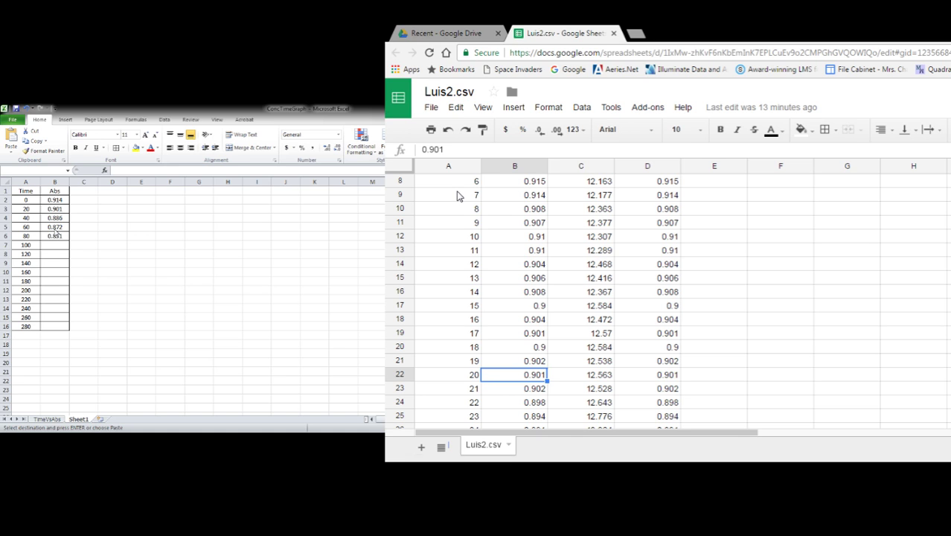
- Change the copied table's B1 header from Abs to [CV]
{"action": "left_click", "coordinate": [66, 191]}
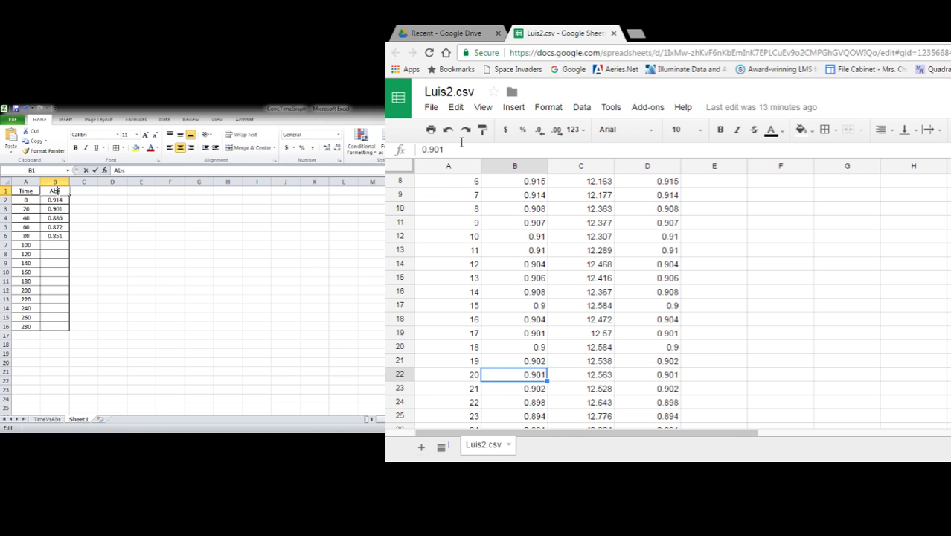
{"action": "double_click", "coordinate": [66, 192]}
{"action": "double_click", "coordinate": [66, 191]}
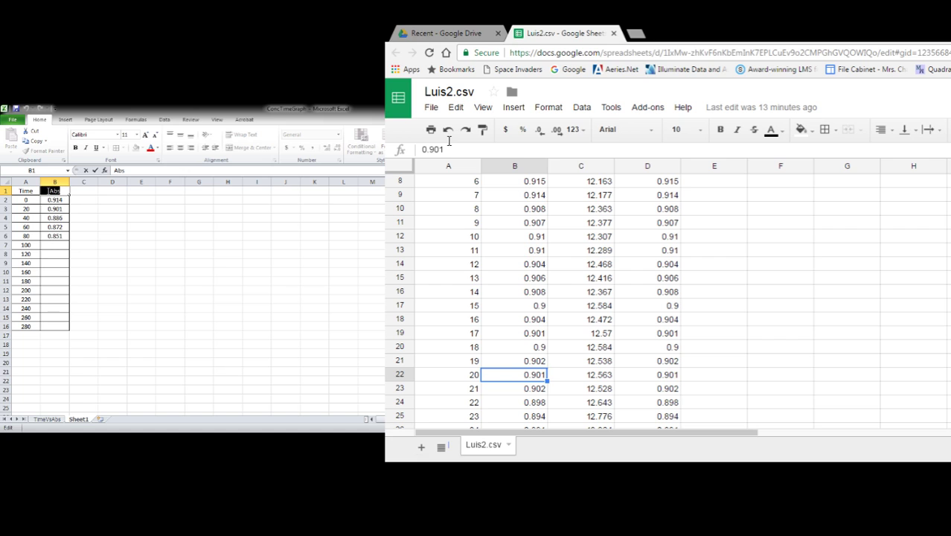
{"action": "type", "text": "[CV"}
{"action": "left_click_drag", "start_coordinate": [68, 227], "coordinate": [67, 236]}
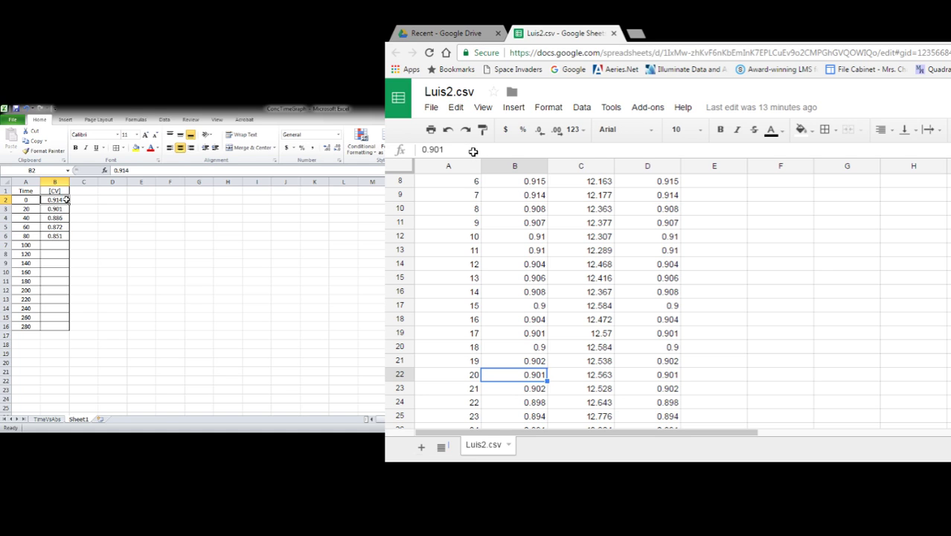
{"action": "left_click", "coordinate": [72, 199]}
{"action": "left_click", "coordinate": [66, 200]}
- Enter the note A=abc in cell C2
{"action": "left_click", "coordinate": [82, 200]}
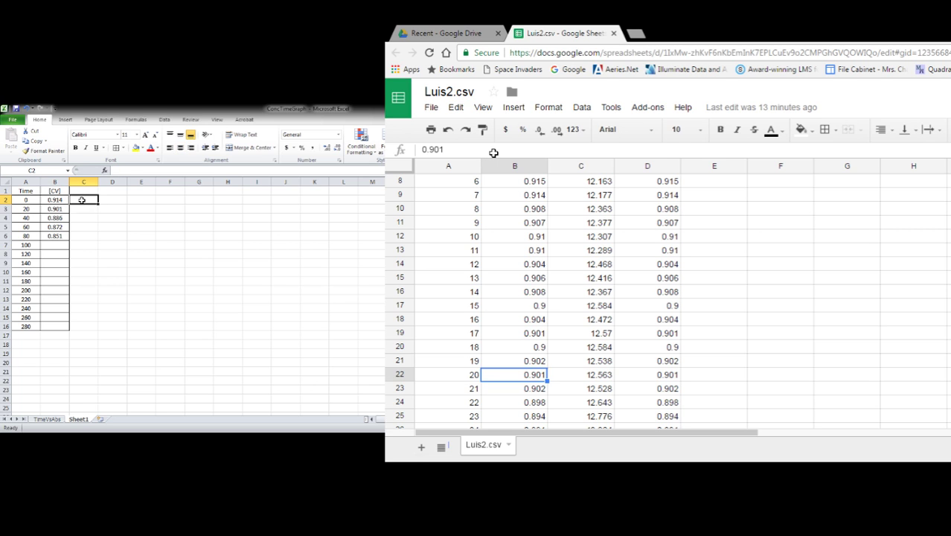
{"action": "type", "text": "A=abc"}
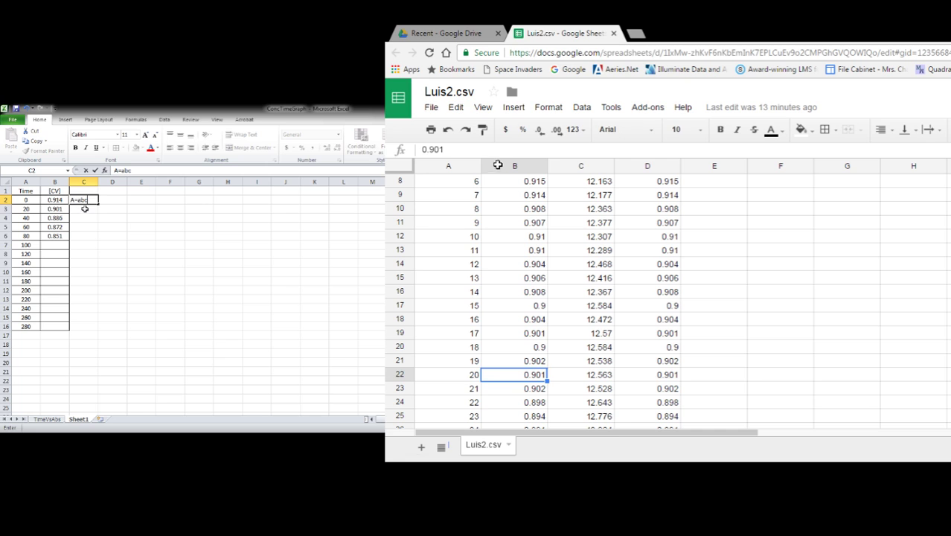
{"action": "key", "text": "Return"}
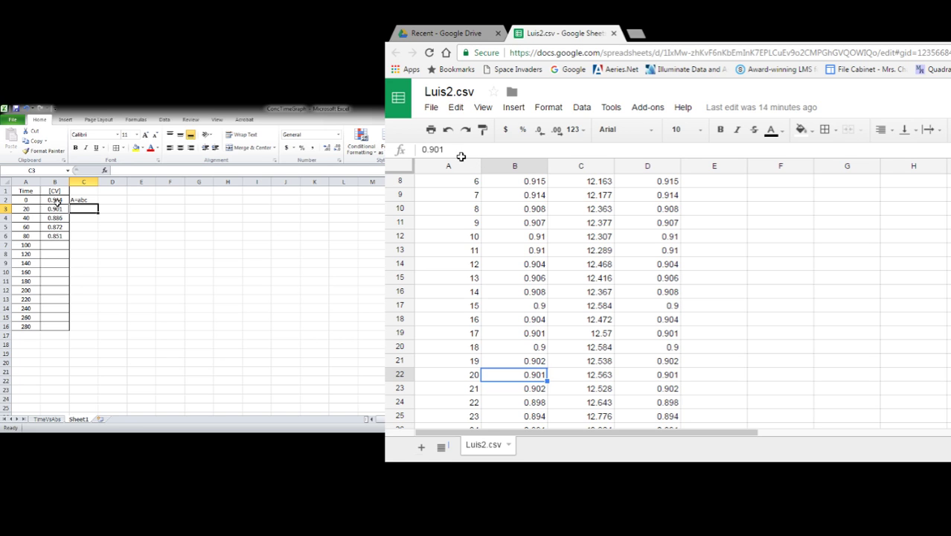
- Check the column B values, then go back to the TimeVsAbs sheet
{"action": "left_click", "coordinate": [58, 200]}
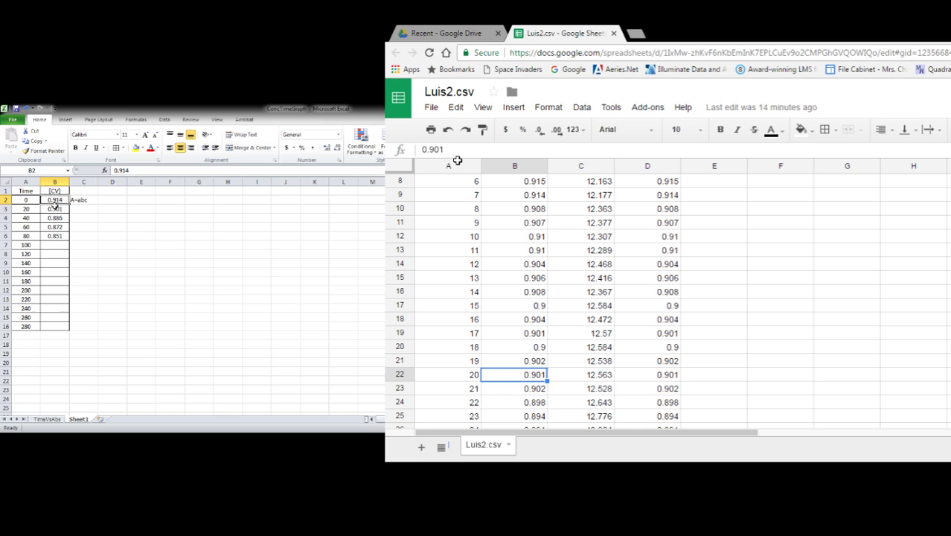
{"action": "key", "text": "Down"}
{"action": "key", "text": "Down"}
{"action": "key", "text": "Down"}
{"action": "key", "text": "Down"}
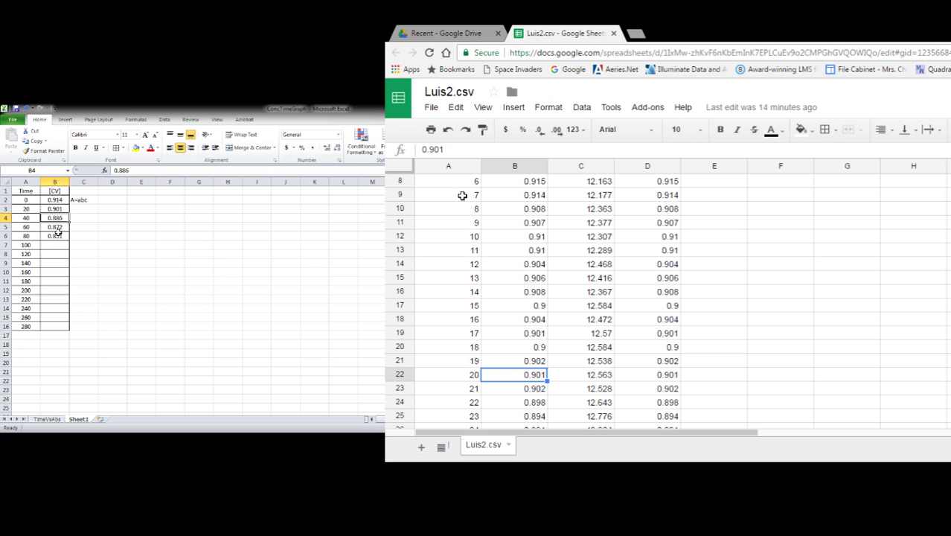
{"action": "left_click", "coordinate": [47, 420]}
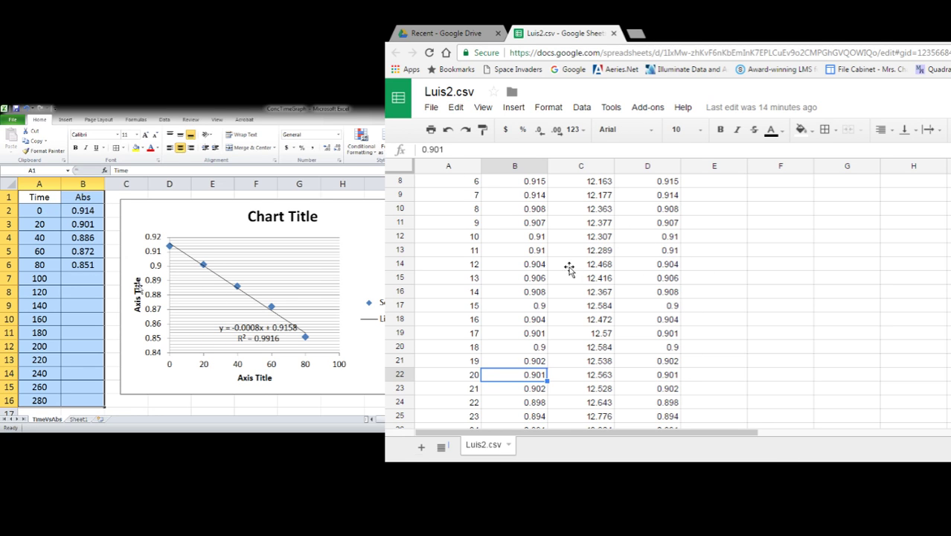
- Title the vertical axis Absorbance and the horizontal axis Time (Sec)
{"action": "left_click", "coordinate": [138, 288]}
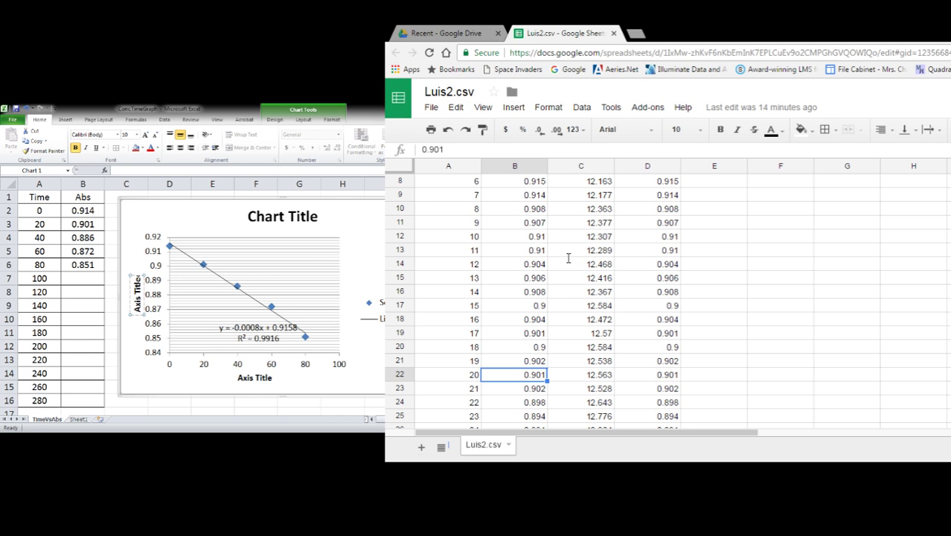
{"action": "left_click_drag", "start_coordinate": [137, 276], "coordinate": [138, 319]}
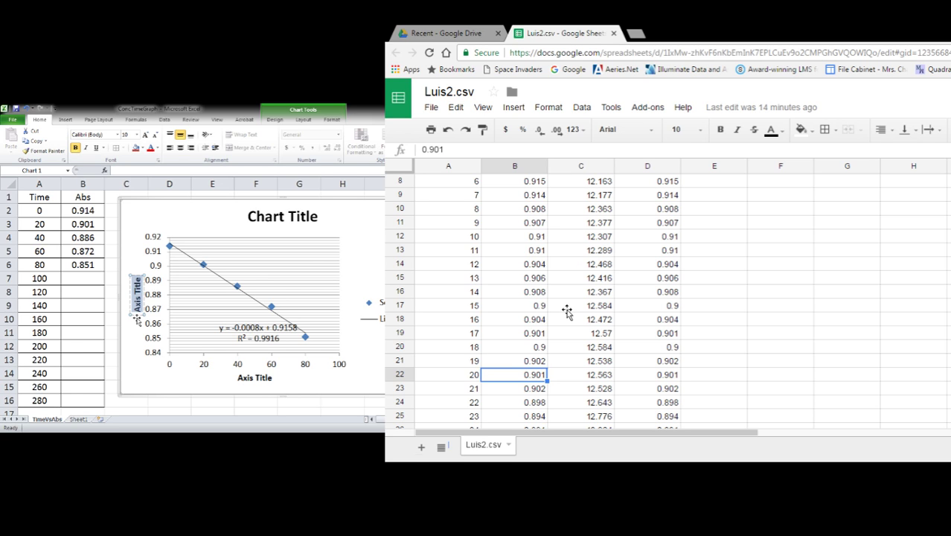
{"action": "type", "text": "Abs"}
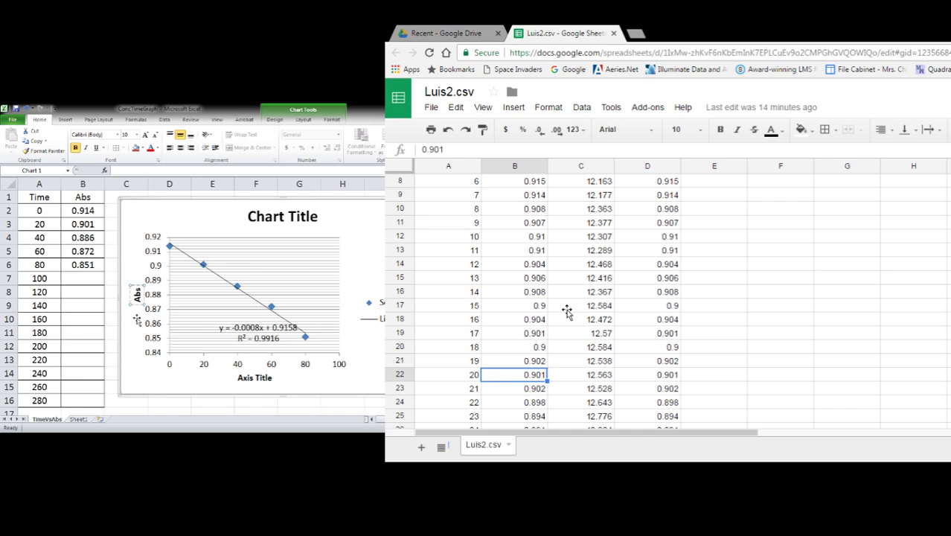
{"action": "type", "text": "orbance"}
{"action": "left_click", "coordinate": [253, 374]}
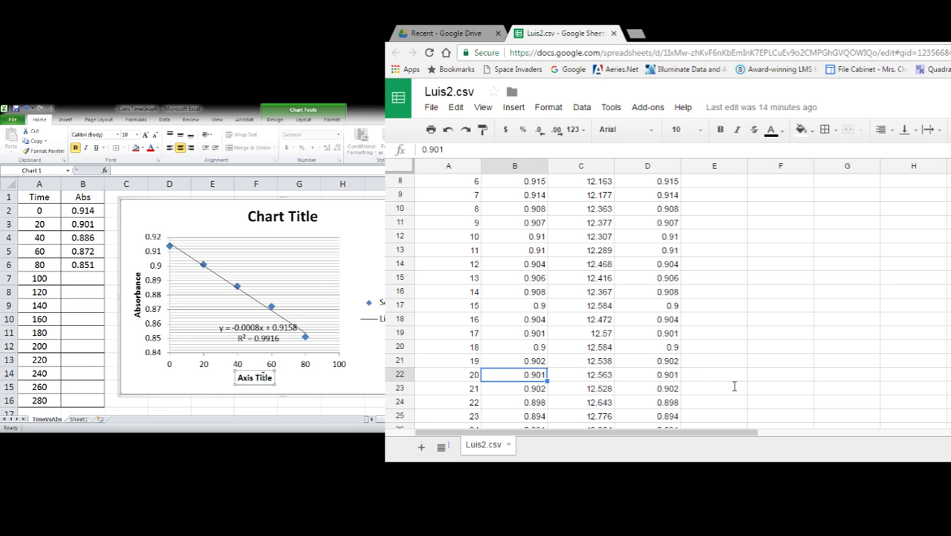
{"action": "left_click_drag", "start_coordinate": [272, 377], "coordinate": [240, 380]}
{"action": "type", "text": "Time (Sec)"}
- Title the chart Abs Vs Time and switch to Sheet1
{"action": "left_click", "coordinate": [297, 216]}
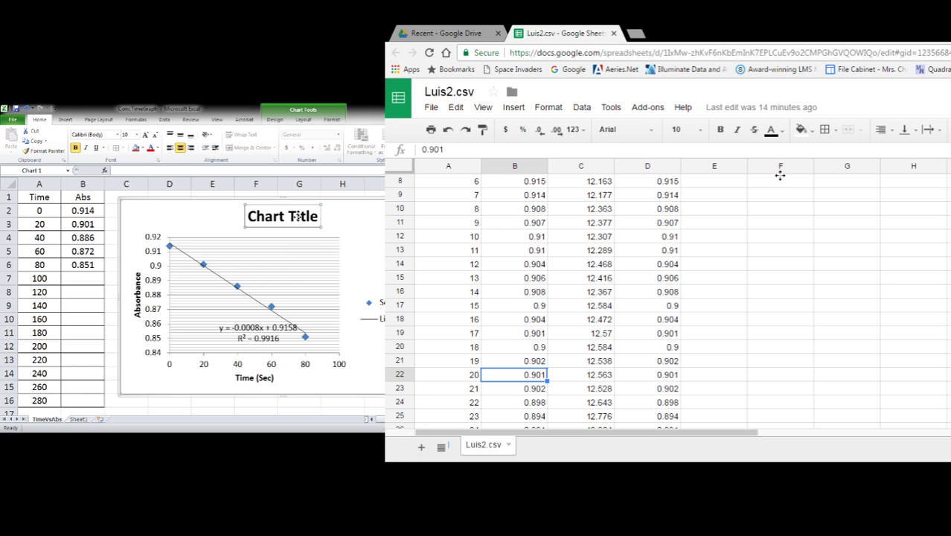
{"action": "left_click_drag", "start_coordinate": [316, 217], "coordinate": [262, 219]}
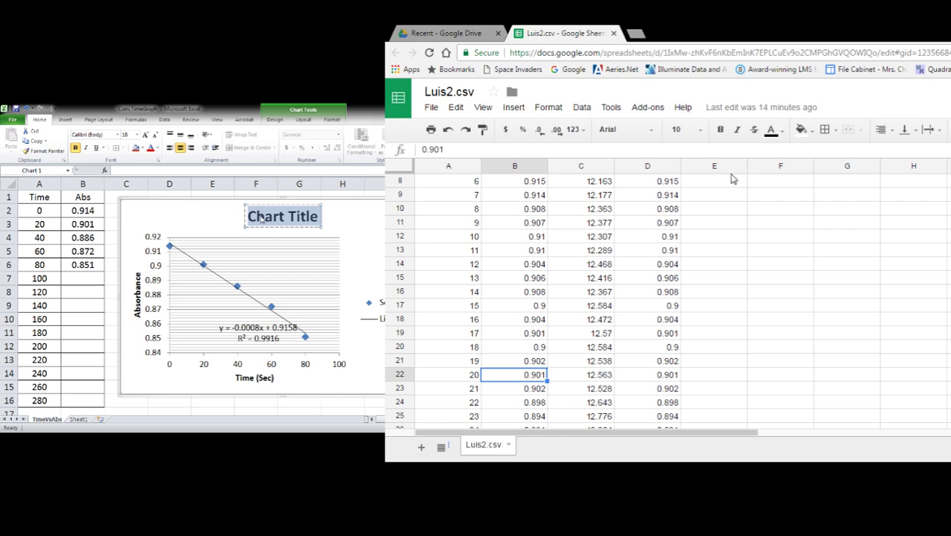
{"action": "type", "text": "Ti"}
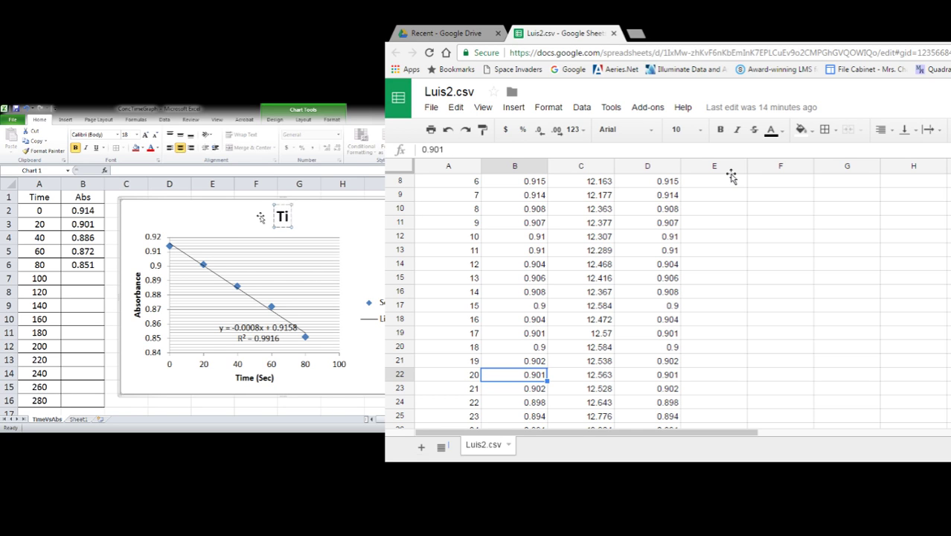
{"action": "key", "text": "BackSpace"}
{"action": "key", "text": "BackSpace"}
{"action": "type", "text": "Abs Vs Time"}
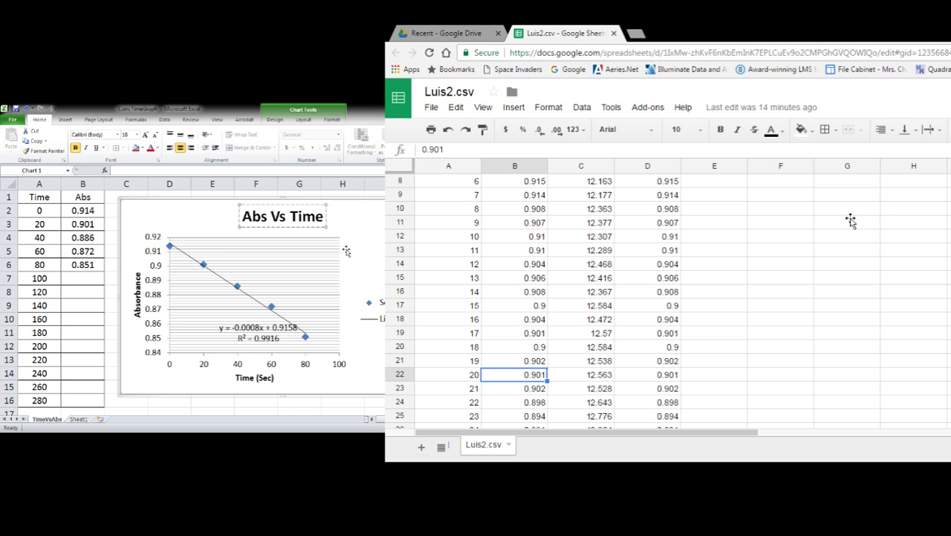
{"action": "left_click", "coordinate": [269, 246]}
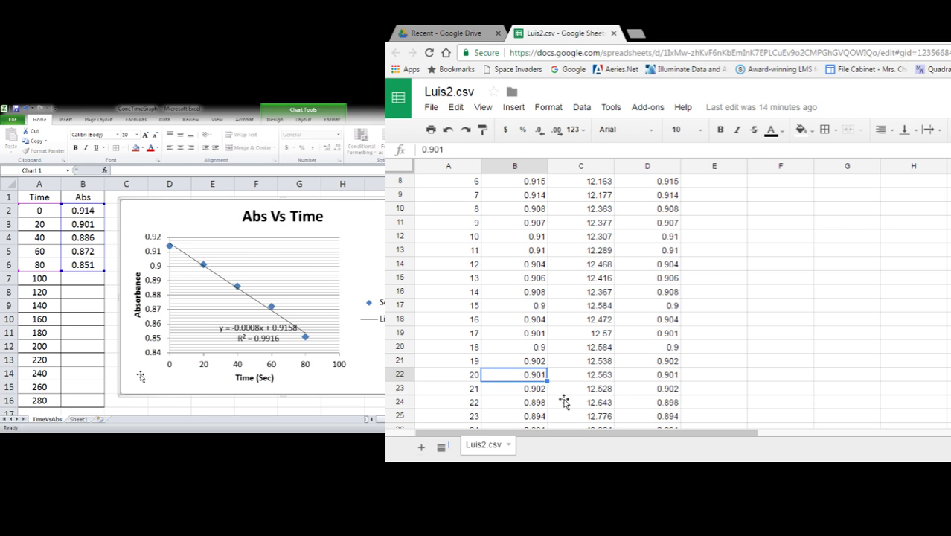
{"action": "left_click", "coordinate": [82, 421]}
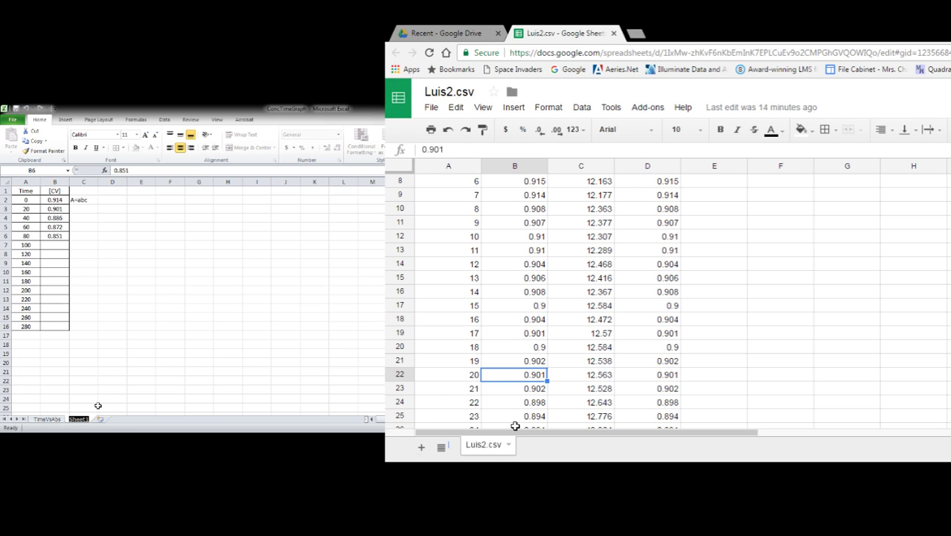
- Rename Sheet1 to ConcVsTime
{"action": "key", "text": "BackSpace"}
{"action": "type", "text": "CV"}
{"action": "key", "text": "BackSpace"}
{"action": "key", "text": "BackSpace"}
{"action": "type", "text": "ConcVsTime"}
- Add a new worksheet named lnConcVsTime
{"action": "left_click", "coordinate": [111, 420]}
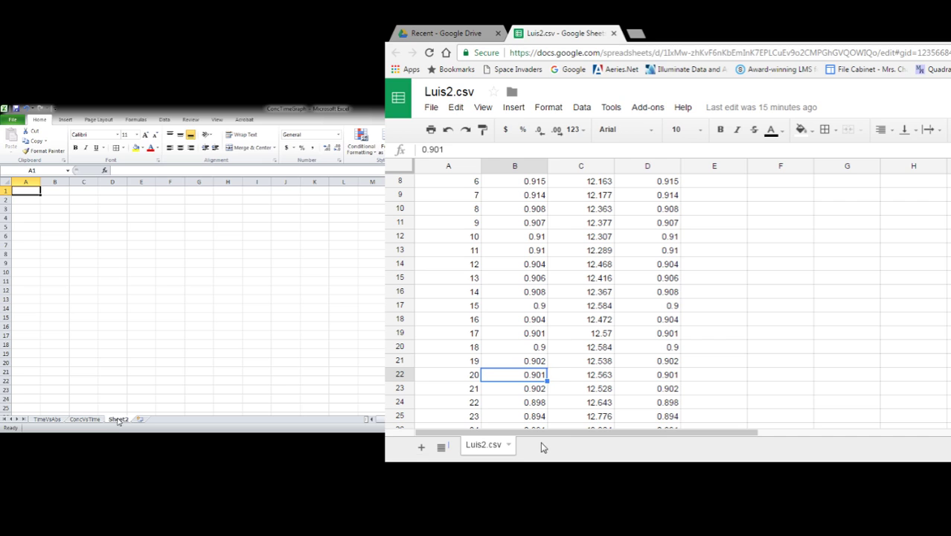
{"action": "key", "text": "alt+h"}
{"action": "type", "text": "or"}
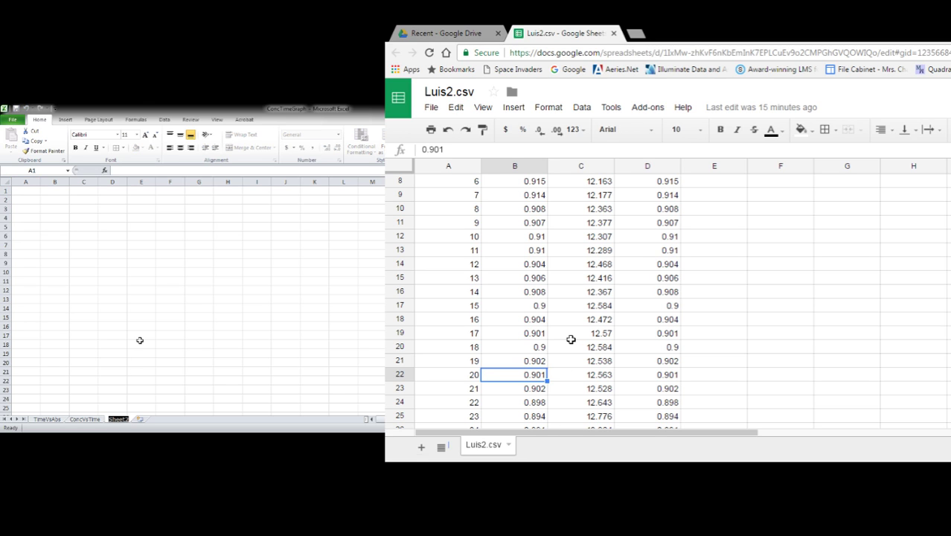
{"action": "type", "text": "lnConcVsTime"}
{"action": "key", "text": "Return"}
- Add another worksheet named 1ConcVsTime
{"action": "left_click", "coordinate": [158, 420]}
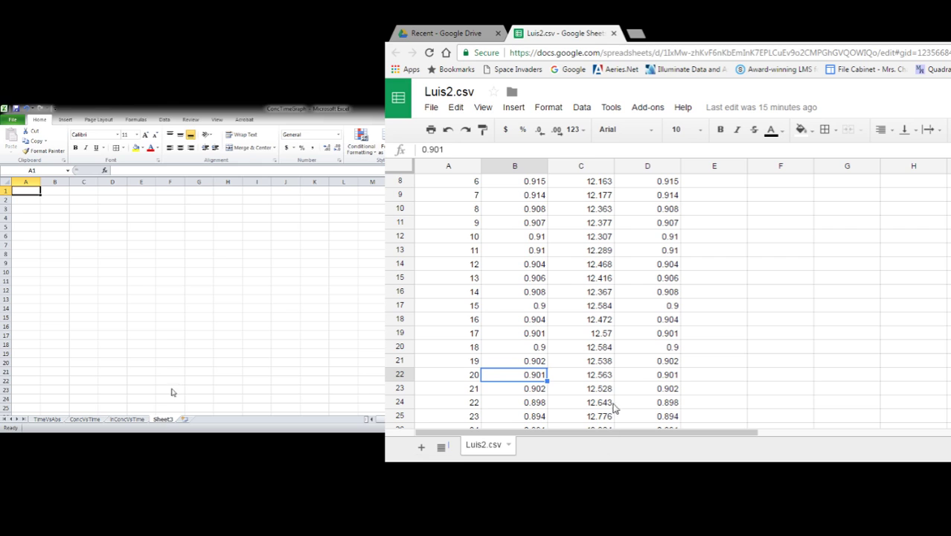
{"action": "key", "text": "alt+h"}
{"action": "type", "text": "or"}
{"action": "type", "text": "1"}
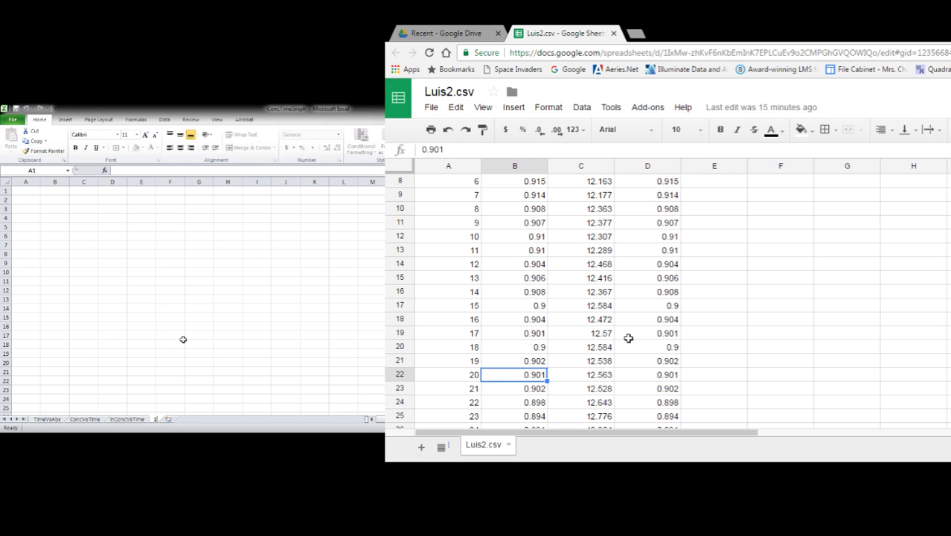
{"action": "type", "text": "Cond"}
{"action": "key", "text": "BackSpace"}
{"action": "key", "text": "BackSpace"}
{"action": "key", "text": "BackSpace"}
{"action": "key", "text": "BackSpace"}
{"action": "type", "text": "Cond"}
{"action": "type", "text": "Vs"}
{"action": "type", "text": "Time"}
{"action": "left_click", "coordinate": [71, 420]}
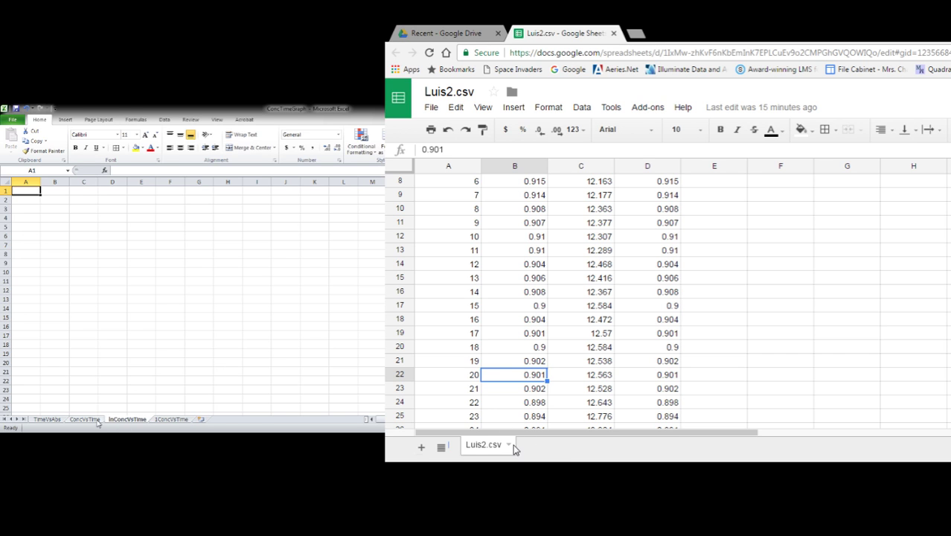
{"action": "left_click", "coordinate": [50, 420]}
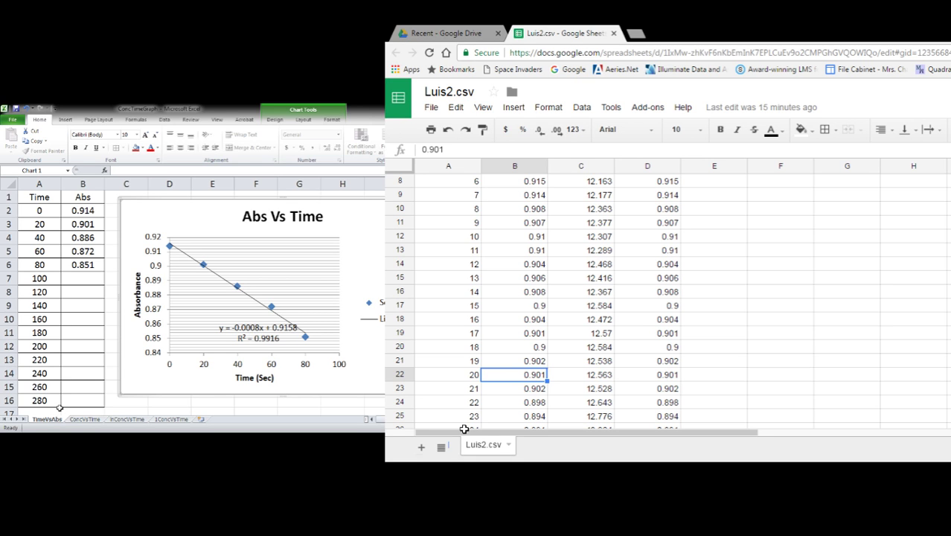
{"action": "left_click", "coordinate": [80, 420]}
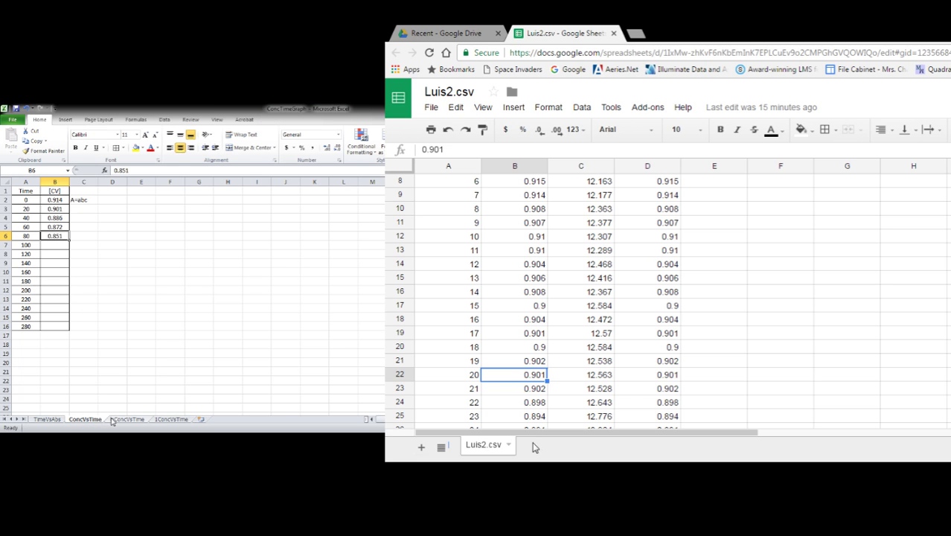
{"action": "left_click", "coordinate": [113, 420]}
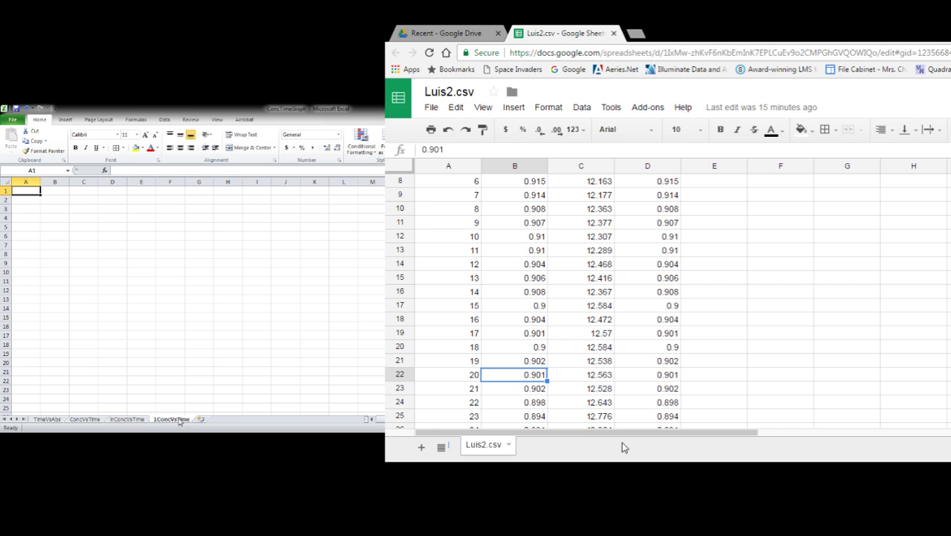
{"action": "left_click", "coordinate": [93, 421]}
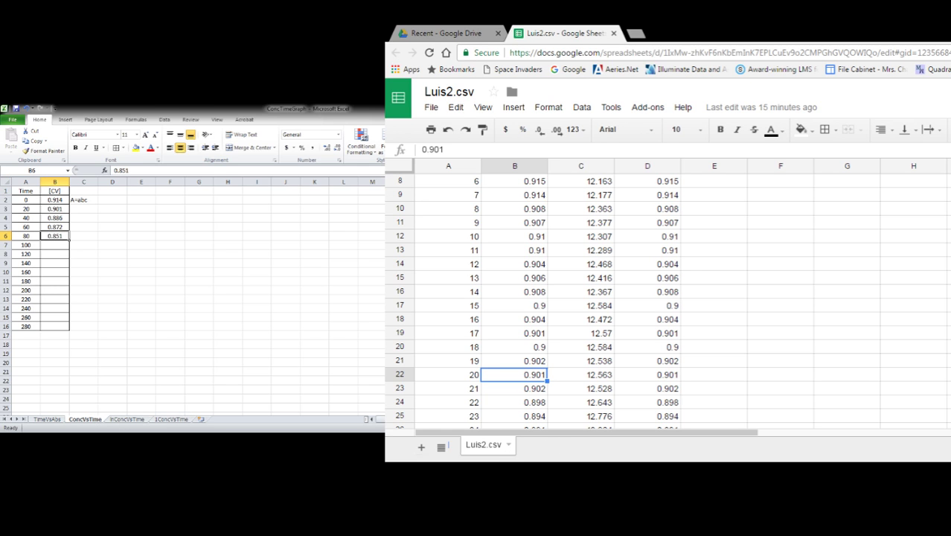
{"action": "left_click", "coordinate": [54, 201]}
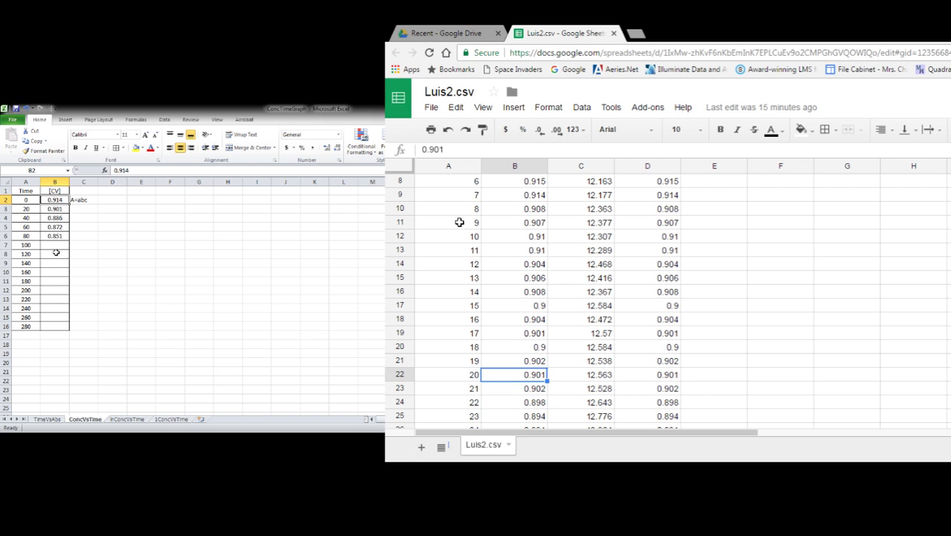
- Copy the Time and [CV] table to cell A1 of the lnConcVsTime sheet
{"action": "left_click_drag", "start_coordinate": [26, 191], "coordinate": [55, 326]}
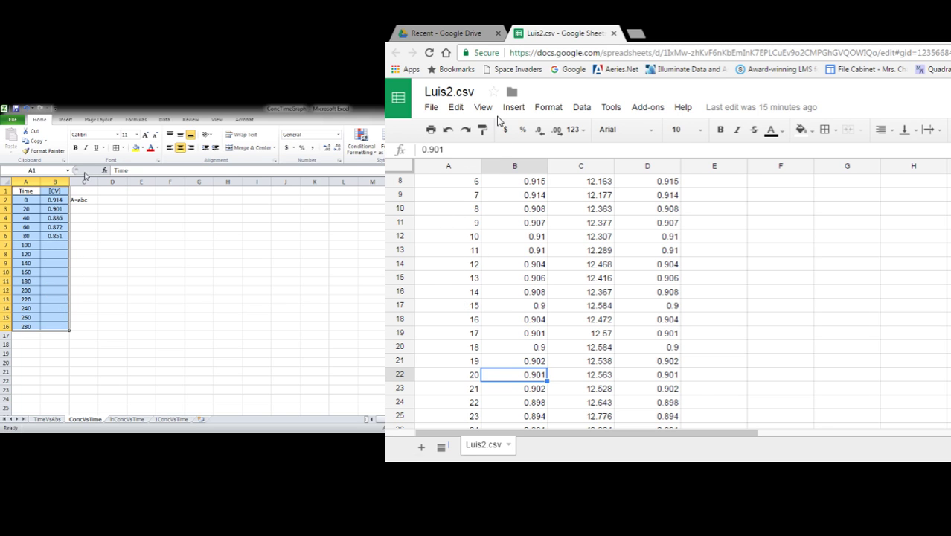
{"action": "key", "text": "ctrl+c"}
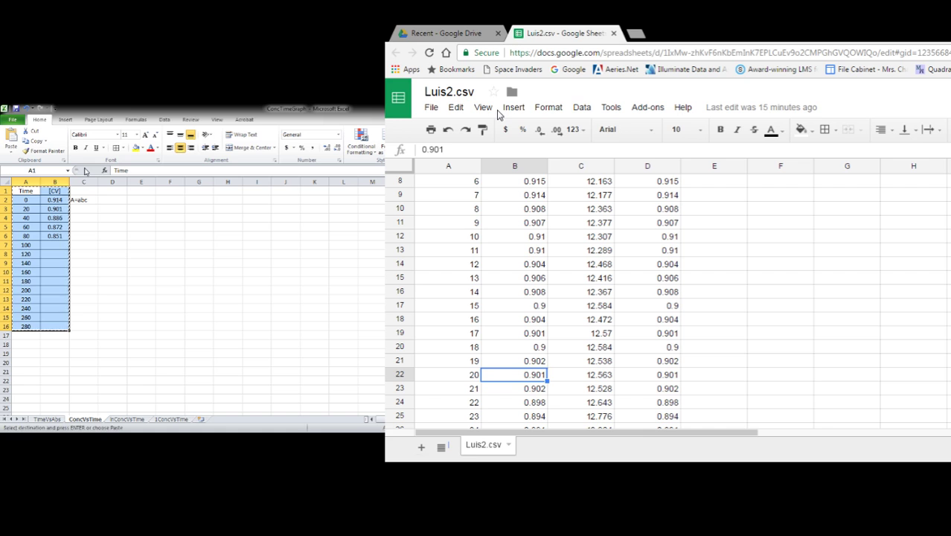
{"action": "left_click", "coordinate": [127, 419]}
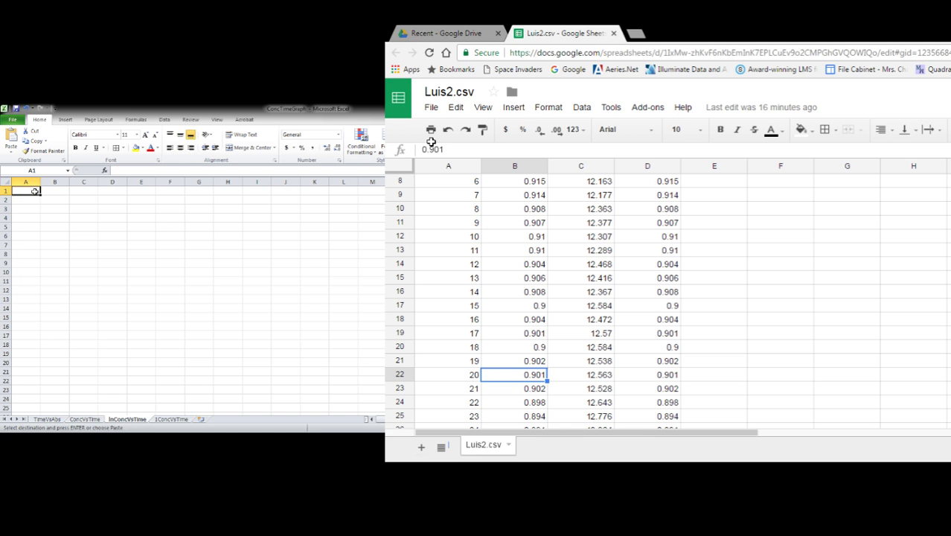
{"action": "mouse_move", "coordinate": [35, 195]}
{"action": "left_mouse_down"}
{"action": "mouse_move", "coordinate": [42, 217]}
{"action": "mouse_move", "coordinate": [33, 195]}
{"action": "left_mouse_up"}
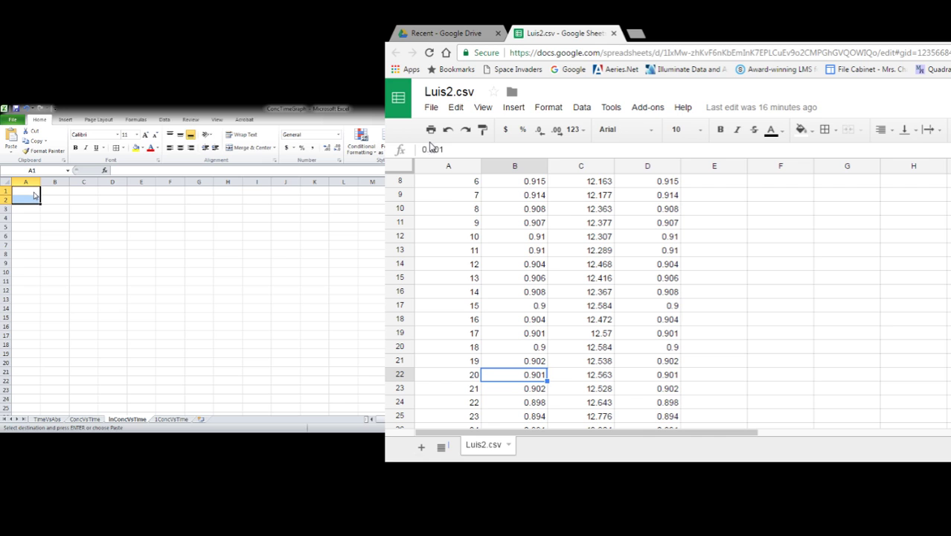
{"action": "key", "text": "ctrl+v"}
- Change the B1 header to ln[CV] and select the first data value
{"action": "left_click", "coordinate": [51, 191]}
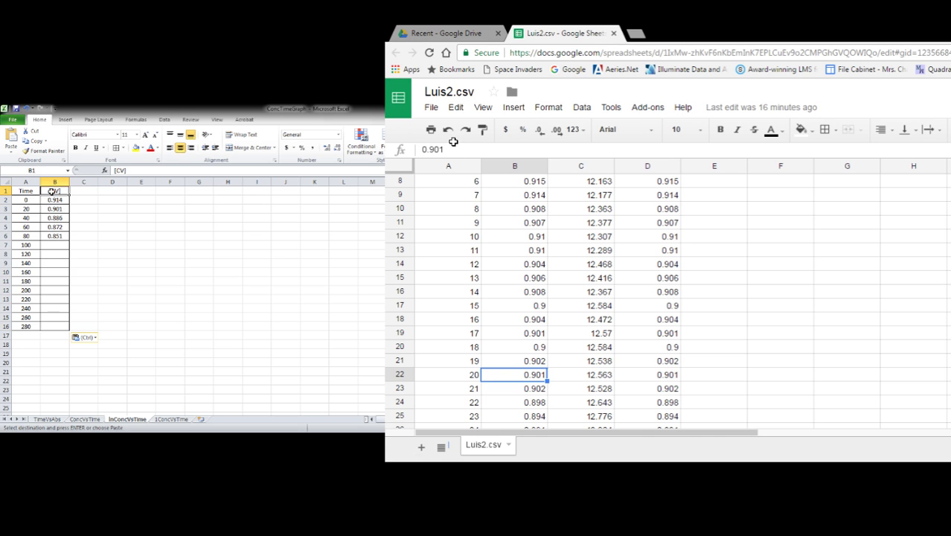
{"action": "double_click", "coordinate": [52, 191]}
{"action": "left_click_drag", "start_coordinate": [60, 191], "coordinate": [48, 191]}
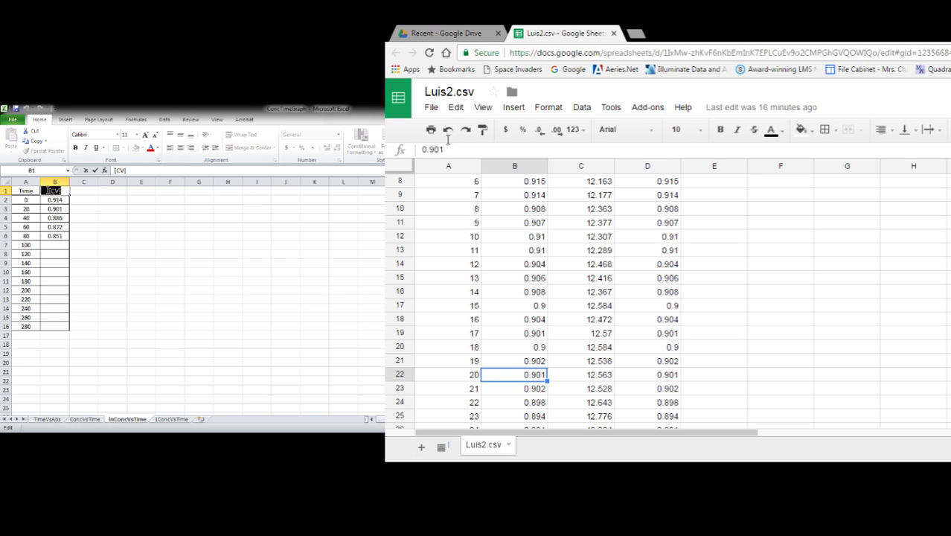
{"action": "type", "text": "ln[CV]"}
{"action": "left_click", "coordinate": [53, 208]}
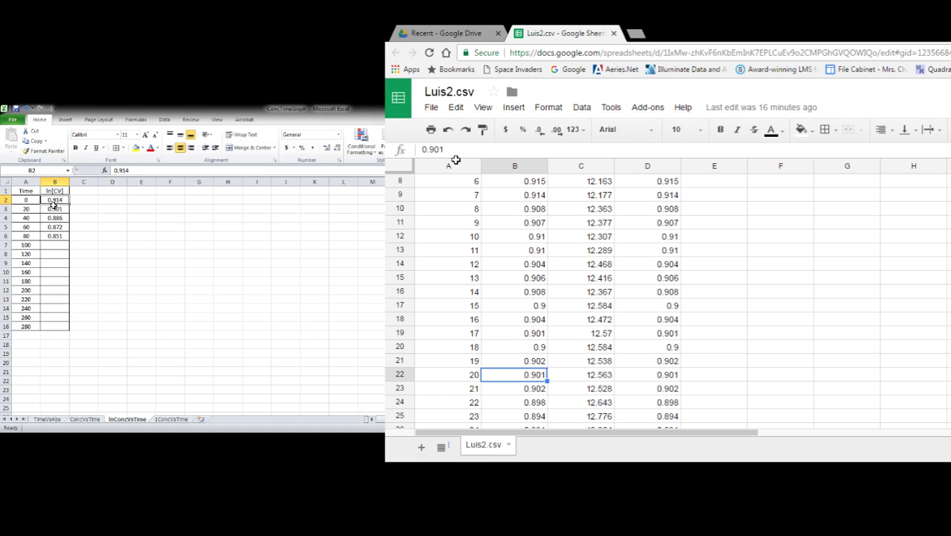
{"action": "mouse_move", "coordinate": [53, 200]}
{"action": "left_mouse_down"}
{"action": "mouse_move", "coordinate": [51, 238]}
{"action": "mouse_move", "coordinate": [52, 201]}
{"action": "left_mouse_up"}
- Show the Insert ribbon's chart options and select cell B6 holding 0.851
{"action": "left_click", "coordinate": [65, 119]}
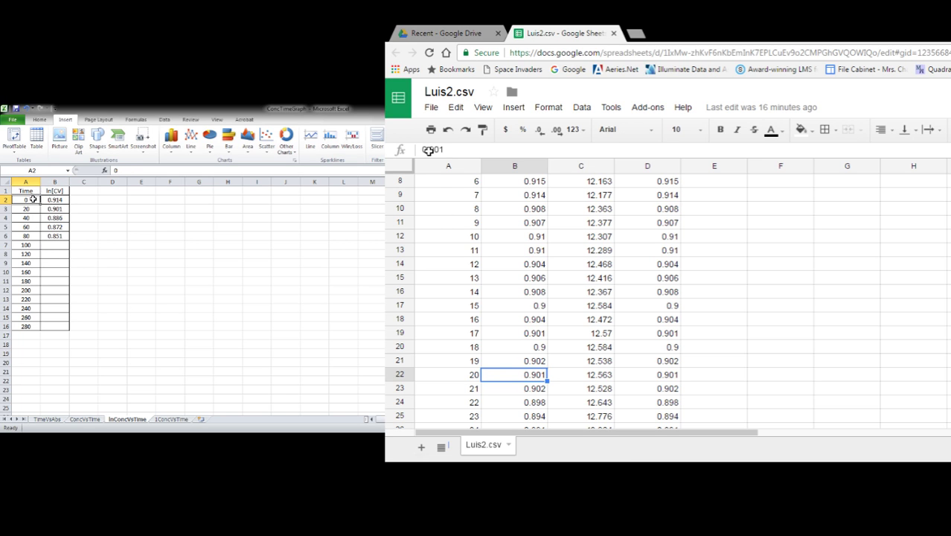
{"action": "left_click", "coordinate": [64, 236]}
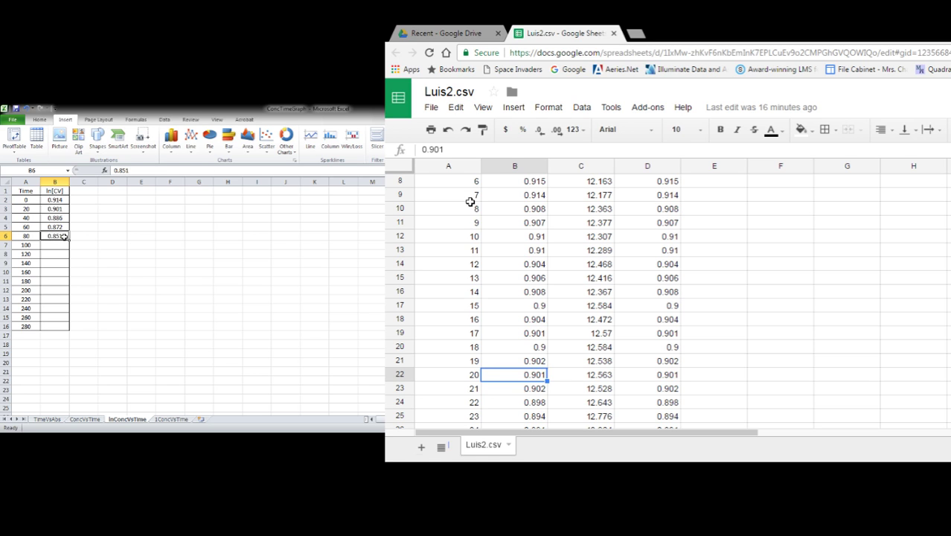